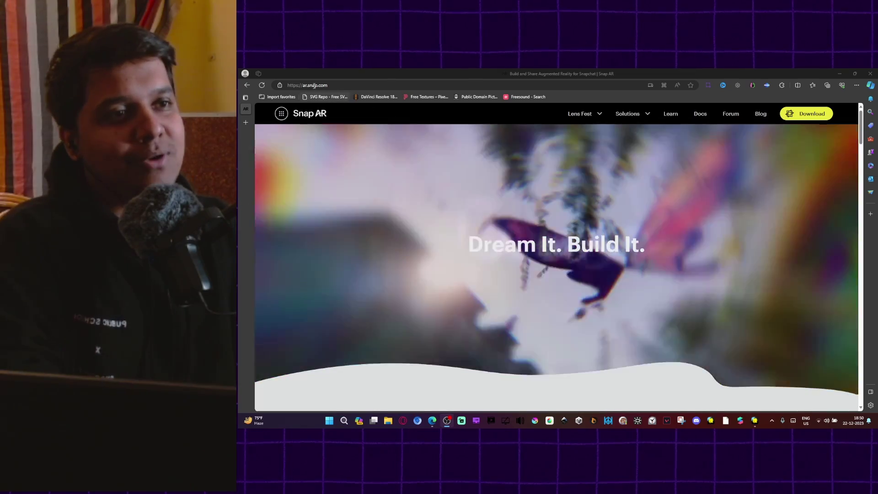
Browse the Snap AR Learning Hub, then return to the Snap AR home page
{"action": "scroll", "coordinate": [401, 157], "scroll_direction": "down", "scroll_amount": 1}
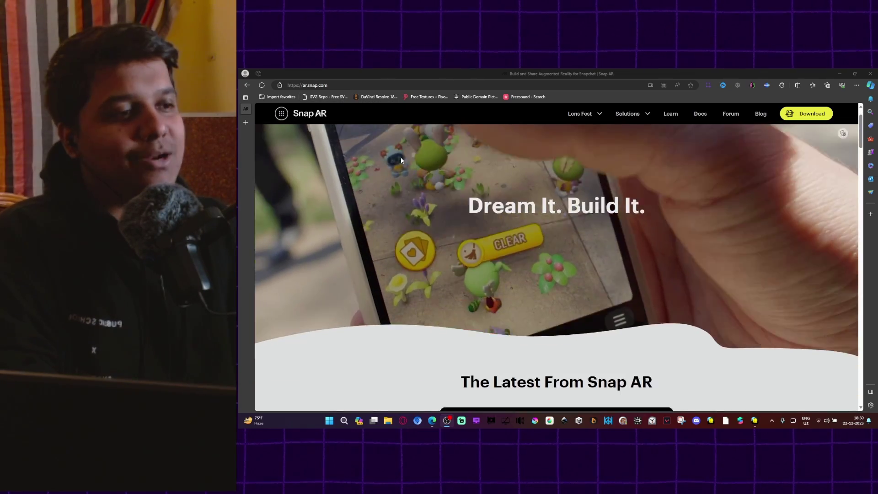
{"action": "scroll", "coordinate": [401, 157], "scroll_direction": "up", "scroll_amount": 1}
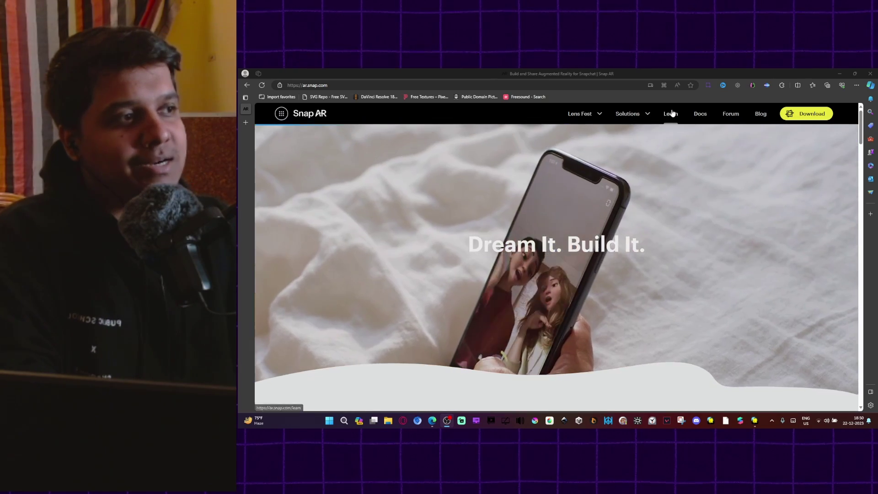
{"action": "left_click", "coordinate": [670, 113]}
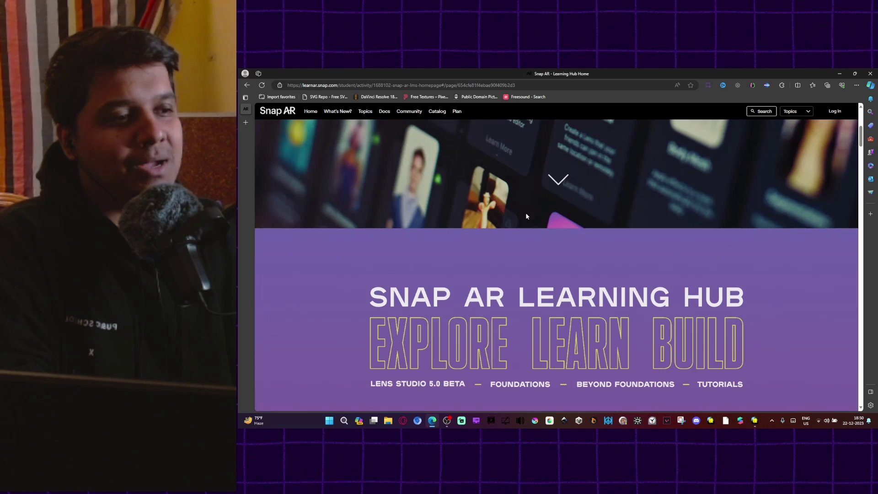
{"action": "scroll", "coordinate": [526, 216], "scroll_direction": "down", "scroll_amount": 15}
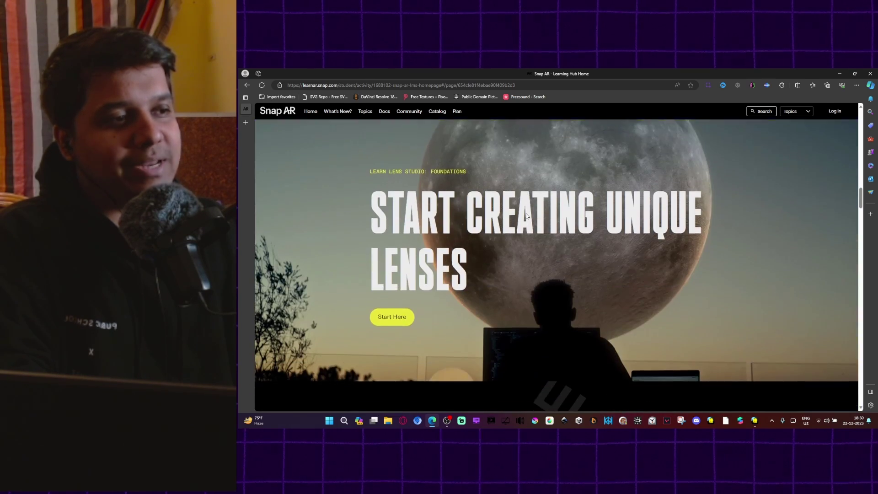
{"action": "scroll", "coordinate": [526, 212], "scroll_direction": "down", "scroll_amount": 5}
{"action": "scroll", "coordinate": [525, 212], "scroll_direction": "up", "scroll_amount": 5}
{"action": "key", "text": "alt+Left"}
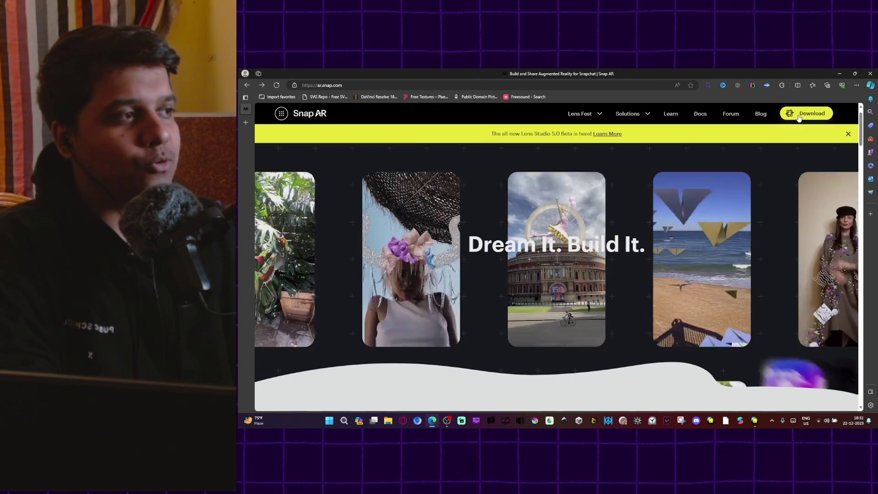
Go to the Lens Studio download page and scroll to the Lens Studio 5.0 Beta section
{"action": "left_click", "coordinate": [800, 118]}
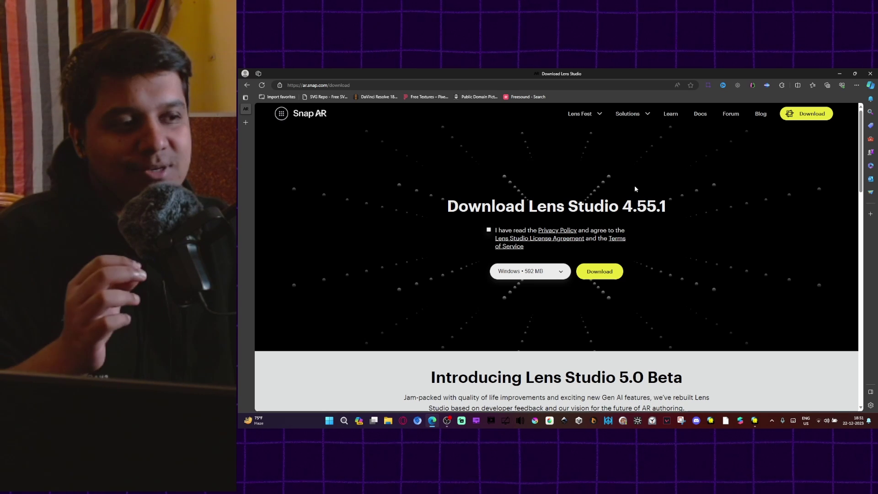
{"action": "scroll", "coordinate": [635, 186], "scroll_direction": "down", "scroll_amount": 3}
{"action": "scroll", "coordinate": [635, 189], "scroll_direction": "down", "scroll_amount": 2}
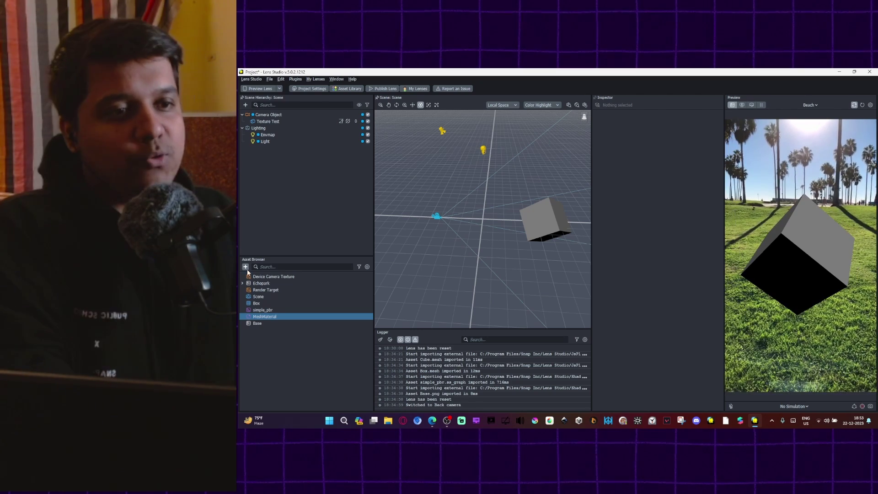
Start Texture Generation from the Asset Browser's Generative AI asset types
{"action": "left_click", "coordinate": [245, 267]}
{"action": "left_click", "coordinate": [272, 139]}
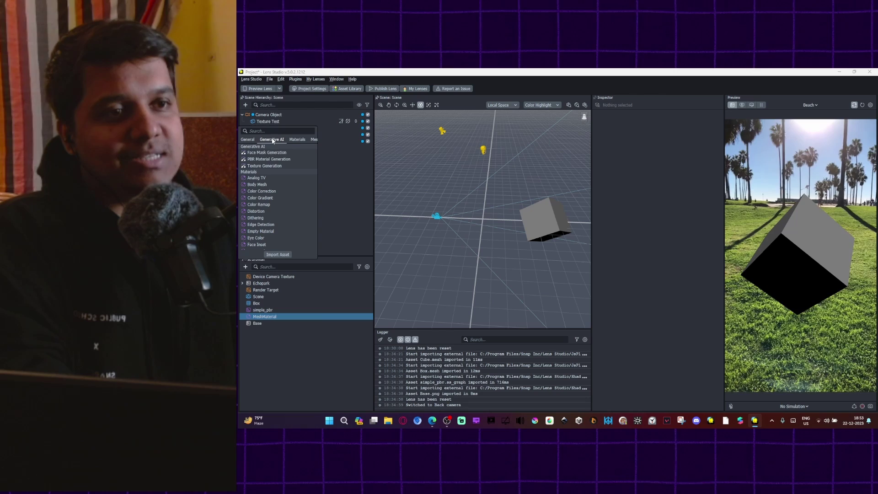
{"action": "left_click", "coordinate": [272, 166]}
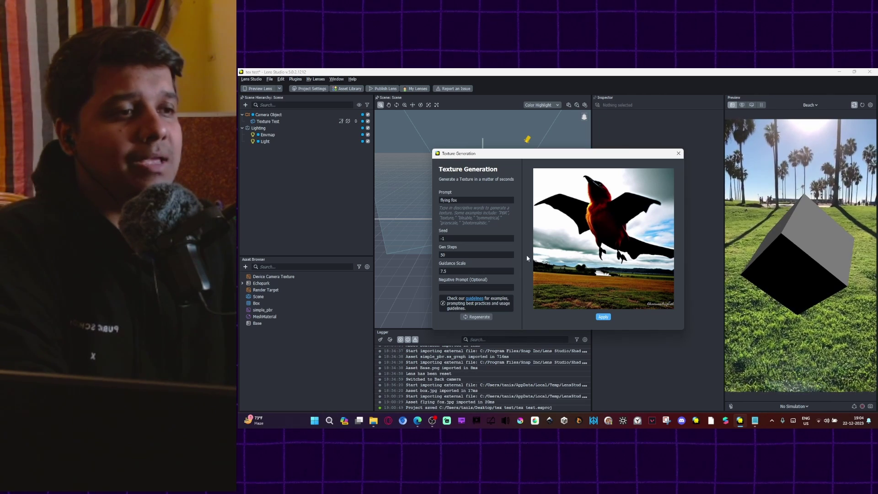
Edit the texture prompt to read 'fox that flies, tileable,'
{"action": "left_click", "coordinate": [451, 201]}
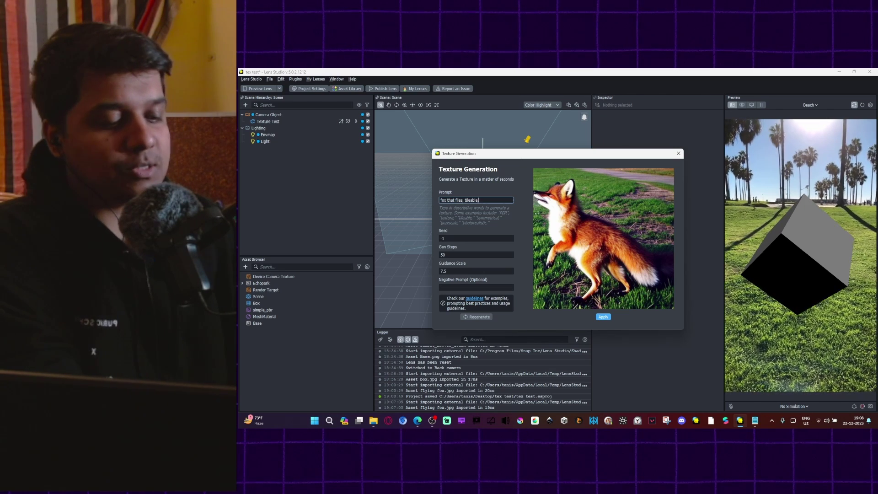
Append ', symmetrical,' to the prompt and regenerate the texture
{"action": "type", "text": ", symmetrical"}
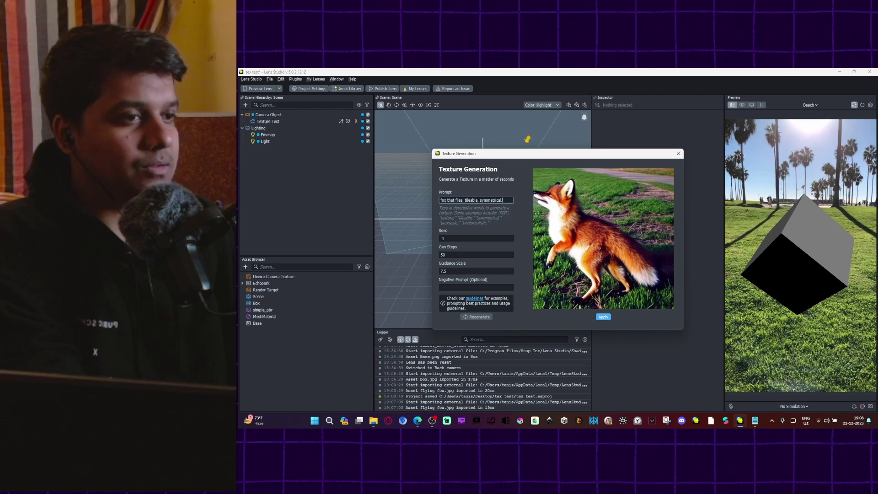
{"action": "type", "text": ","}
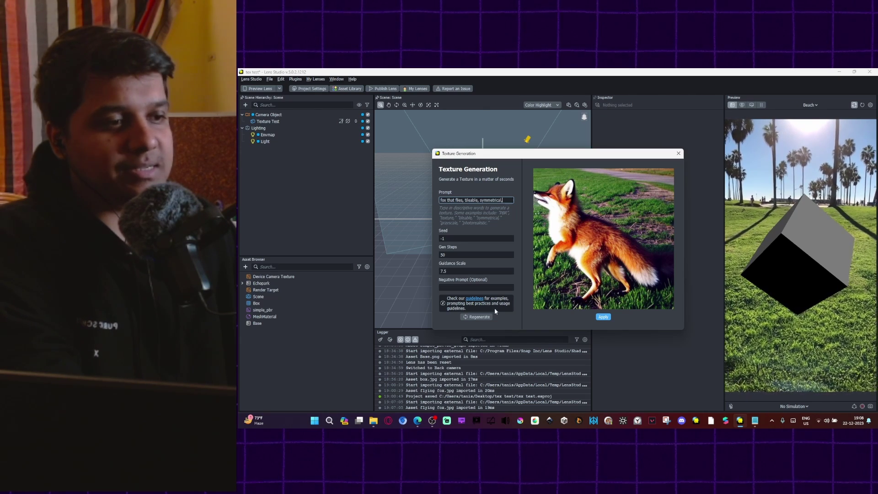
{"action": "left_click", "coordinate": [477, 317]}
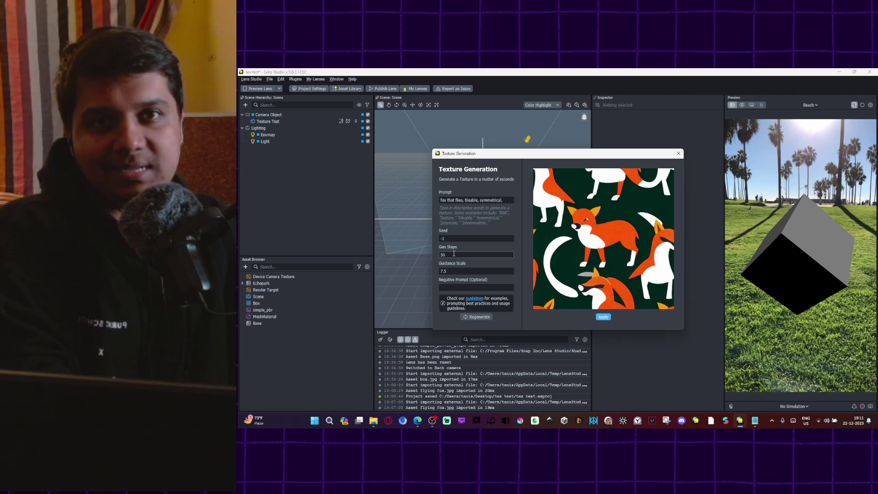
Regenerate the texture with Gen Steps at 10, then again at 50
{"action": "left_click", "coordinate": [454, 254]}
{"action": "key", "text": "BackSpace"}
{"action": "key", "text": "BackSpace"}
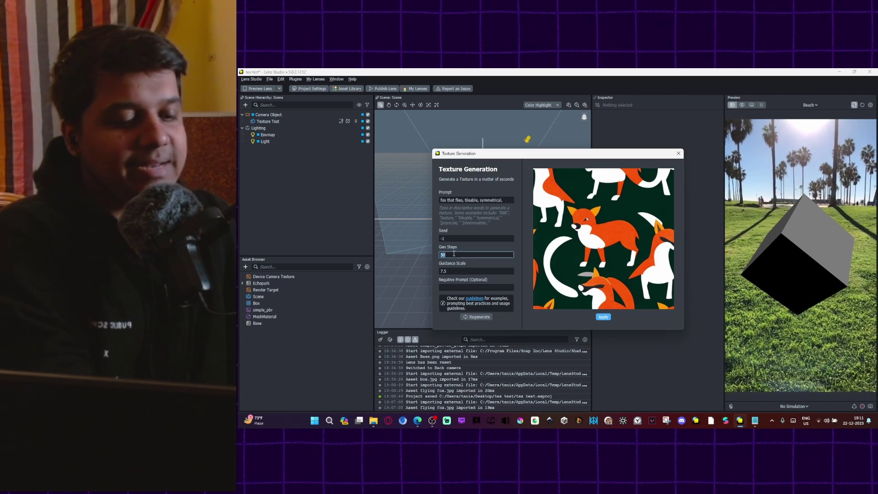
{"action": "type", "text": "10"}
{"action": "left_click", "coordinate": [481, 317]}
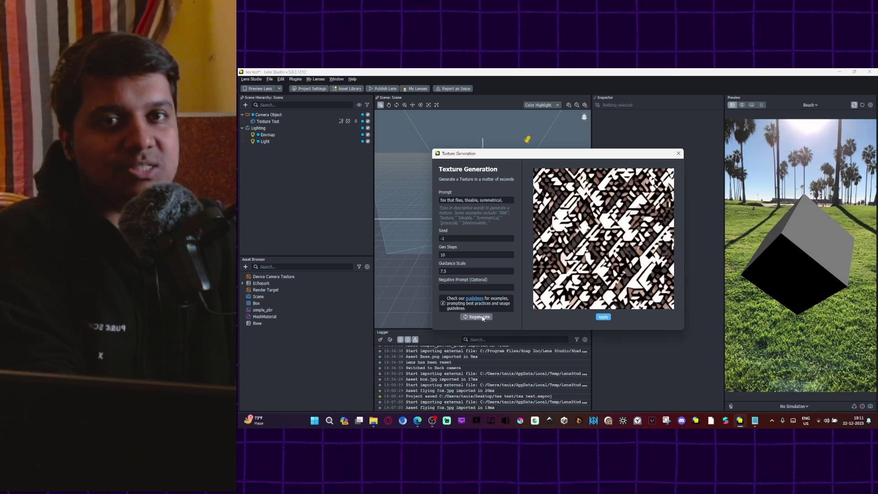
{"action": "left_click", "coordinate": [449, 254]}
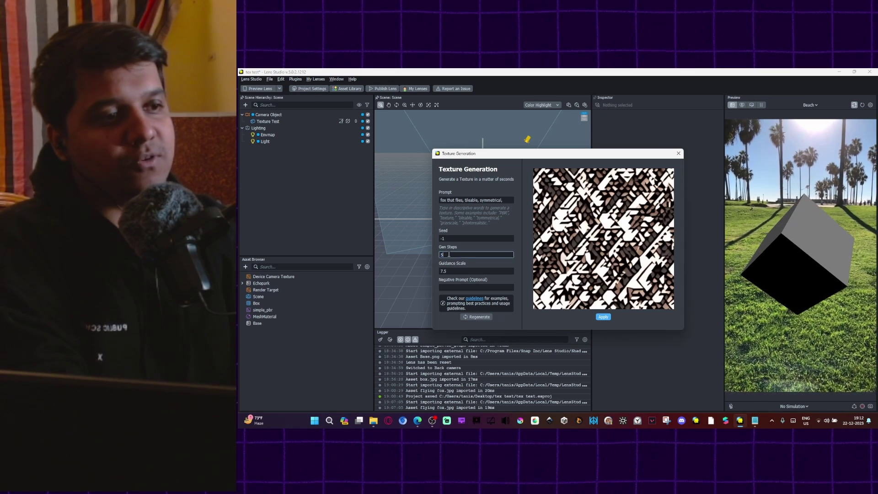
{"action": "left_click", "coordinate": [485, 319]}
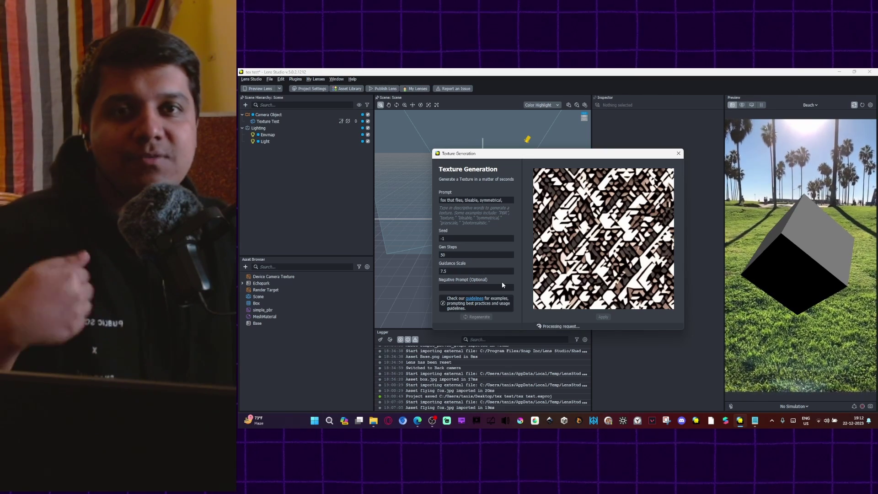
{"action": "left_click", "coordinate": [454, 273]}
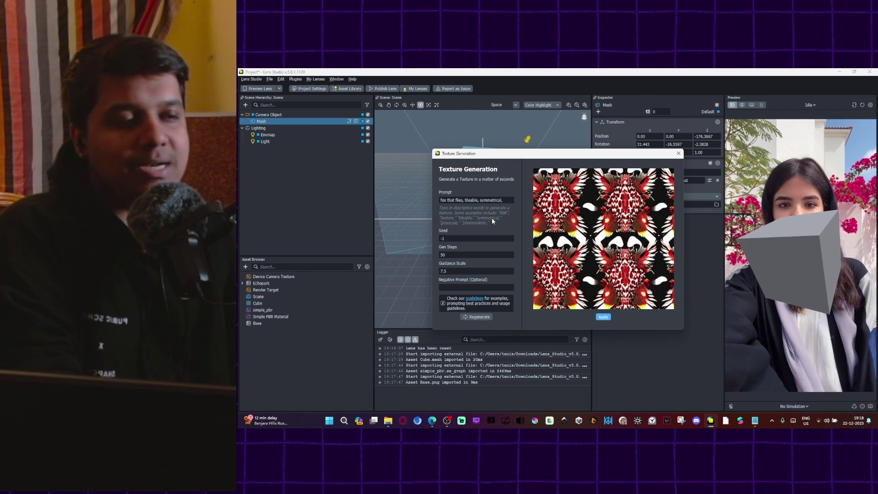
Regenerate the texture with Guidance Scale 3, then again with Guidance Scale 10
{"action": "left_click", "coordinate": [462, 272]}
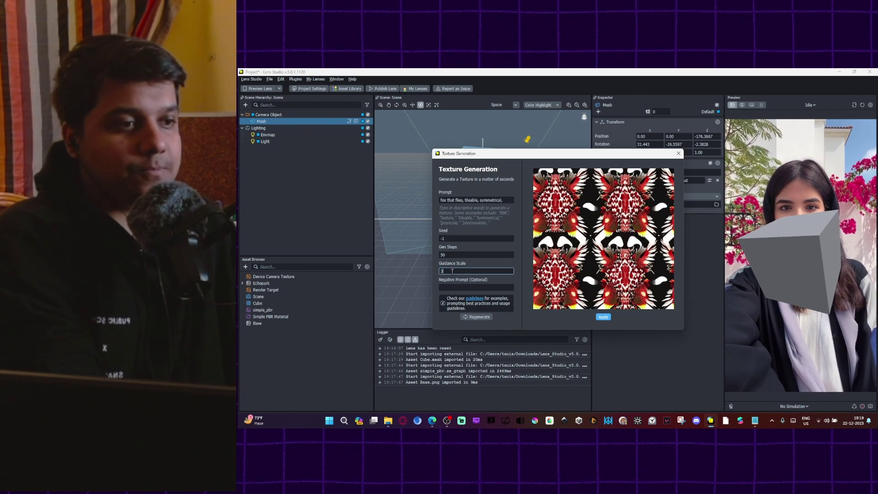
{"action": "left_click", "coordinate": [482, 318]}
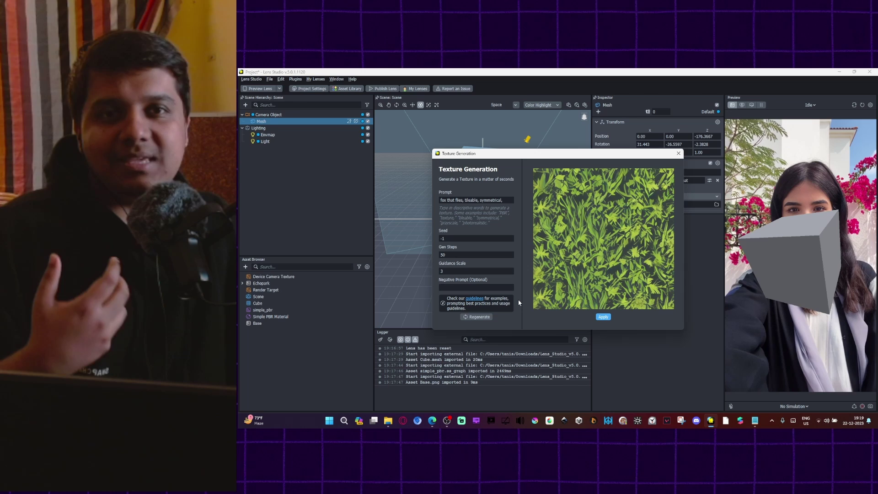
{"action": "left_click", "coordinate": [441, 271]}
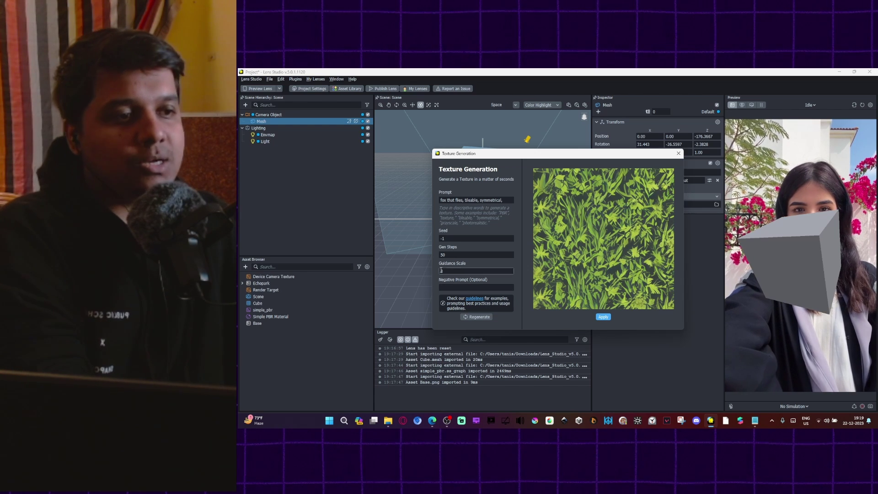
{"action": "double_click", "coordinate": [442, 271]}
{"action": "type", "text": "10"}
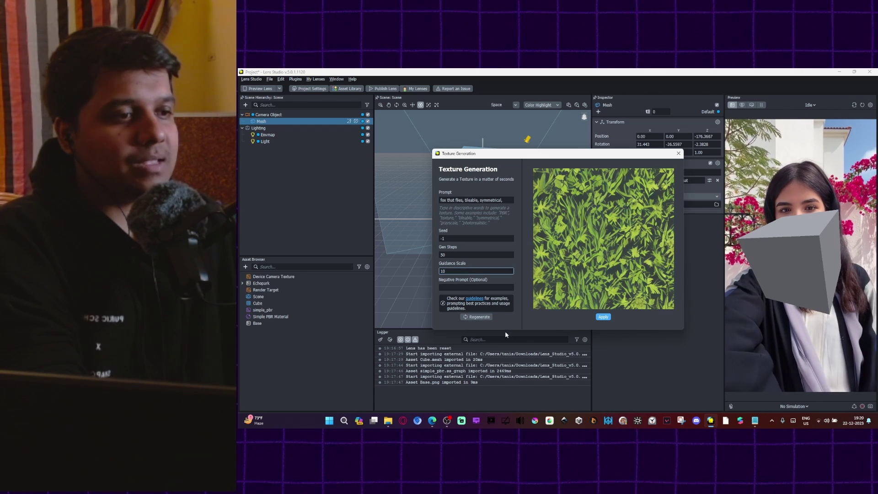
{"action": "left_click", "coordinate": [478, 316]}
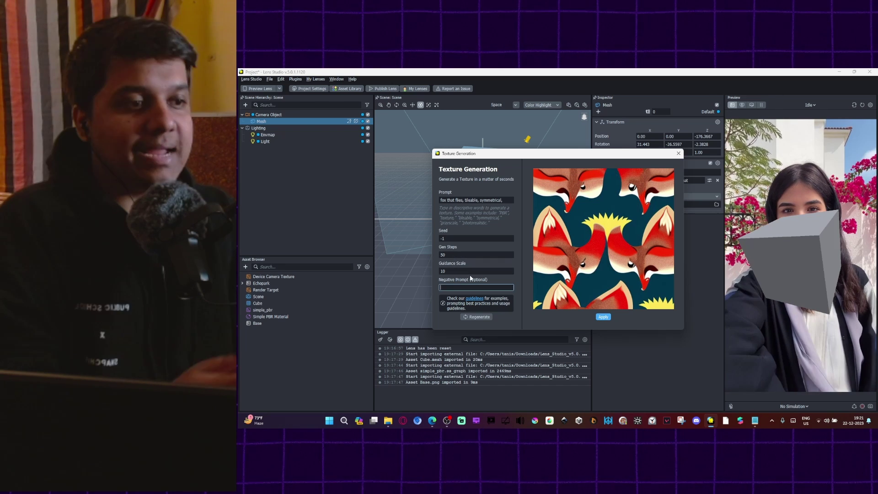
Copy the negative prompt line from Neg Prompts.txt into the Negative Prompt field
{"action": "left_click", "coordinate": [469, 287]}
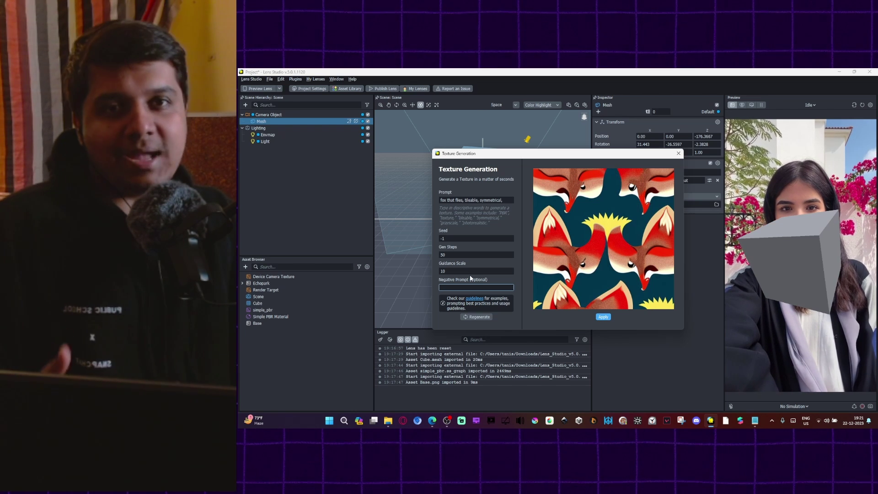
{"action": "left_click", "coordinate": [755, 421]}
{"action": "triple_click", "coordinate": [400, 168]}
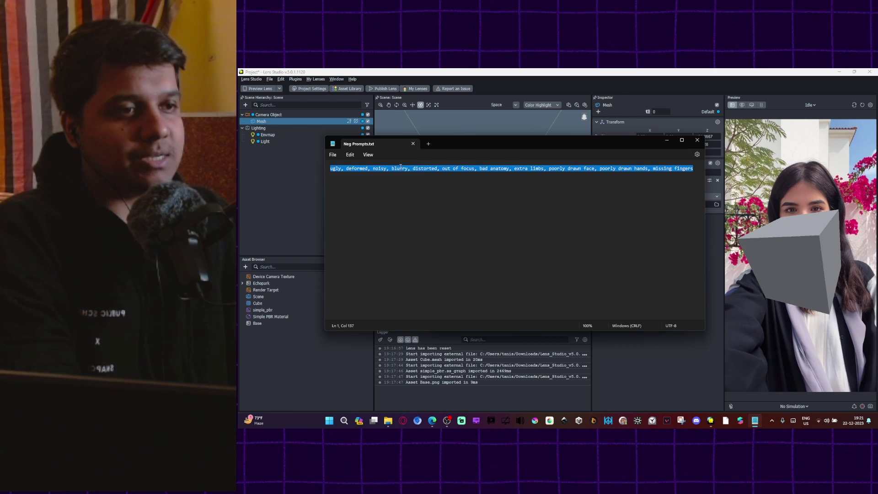
{"action": "key", "text": "ctrl+c"}
{"action": "key", "text": "alt+Tab"}
{"action": "left_click", "coordinate": [501, 287]}
{"action": "key", "text": "ctrl+v"}
{"action": "left_click_drag", "start_coordinate": [494, 288], "coordinate": [502, 287]}
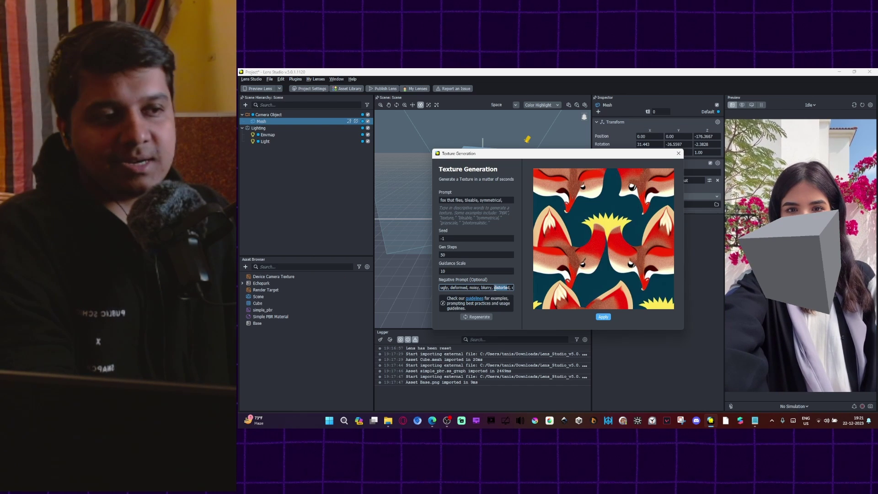
{"action": "left_click_drag", "start_coordinate": [448, 287], "coordinate": [437, 289]}
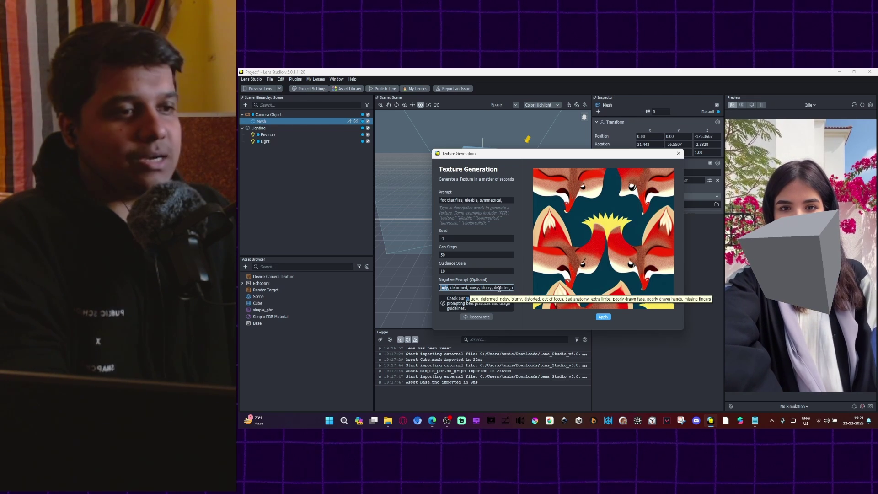
{"action": "left_click_drag", "start_coordinate": [499, 288], "coordinate": [510, 288]}
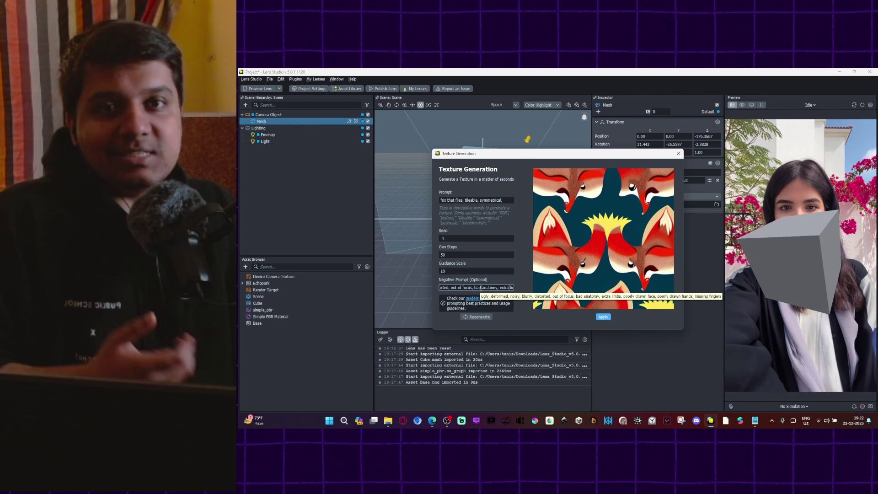
Regenerate the fox texture using the new negative prompt
{"action": "left_click", "coordinate": [489, 319]}
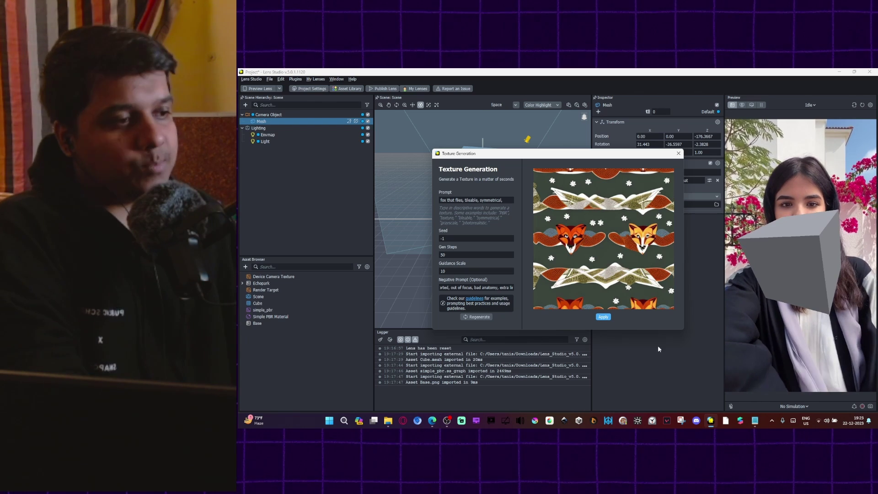
Import the fox texture and make it the Simple PBR Material's Base Texture on the cube
{"action": "left_click", "coordinate": [605, 317]}
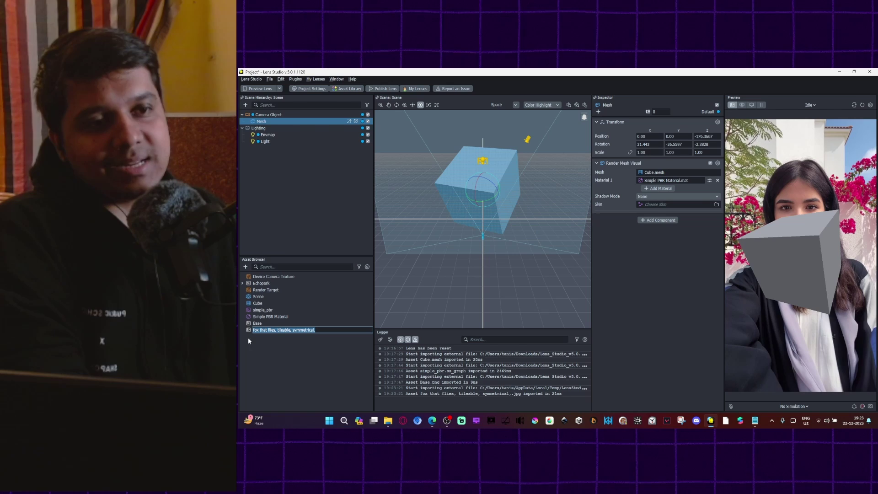
{"action": "left_click", "coordinate": [274, 176]}
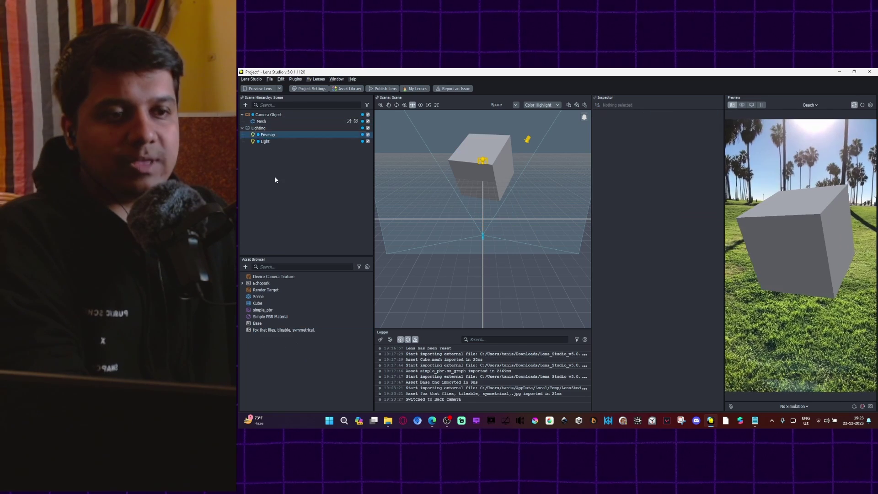
{"action": "left_click", "coordinate": [276, 317]}
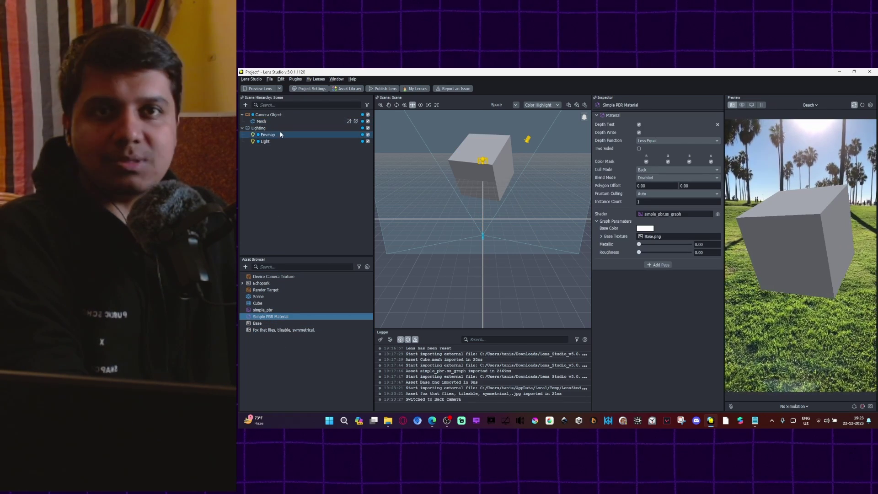
{"action": "left_click", "coordinate": [279, 331]}
{"action": "left_click_drag", "start_coordinate": [279, 333], "coordinate": [647, 237]}
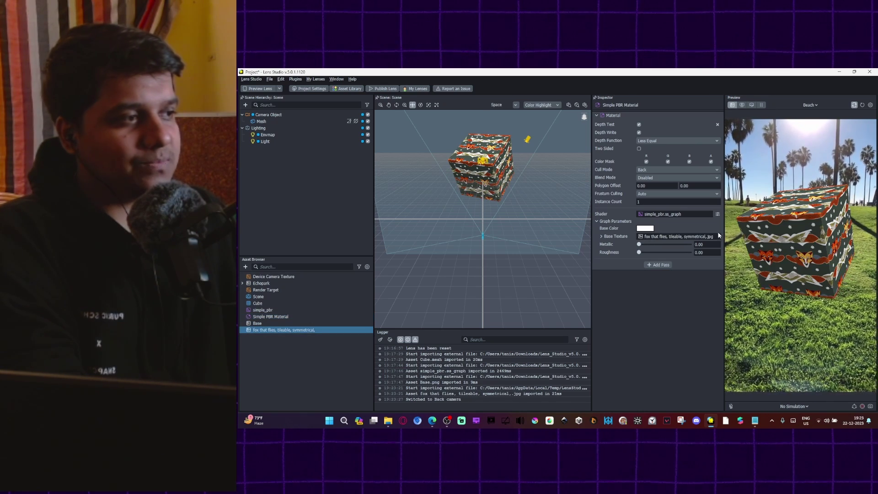
{"action": "left_click_drag", "start_coordinate": [457, 206], "coordinate": [494, 234], "text": "alt"}
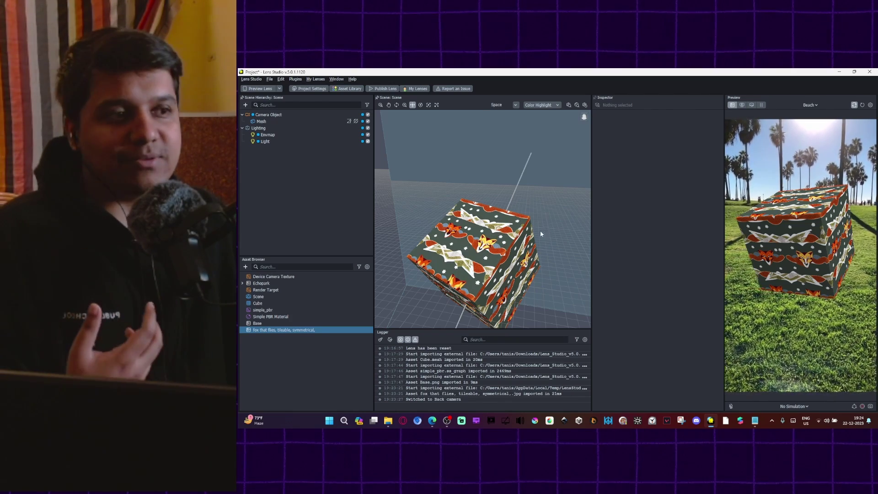
{"action": "left_click_drag", "start_coordinate": [541, 234], "coordinate": [493, 196], "text": "alt"}
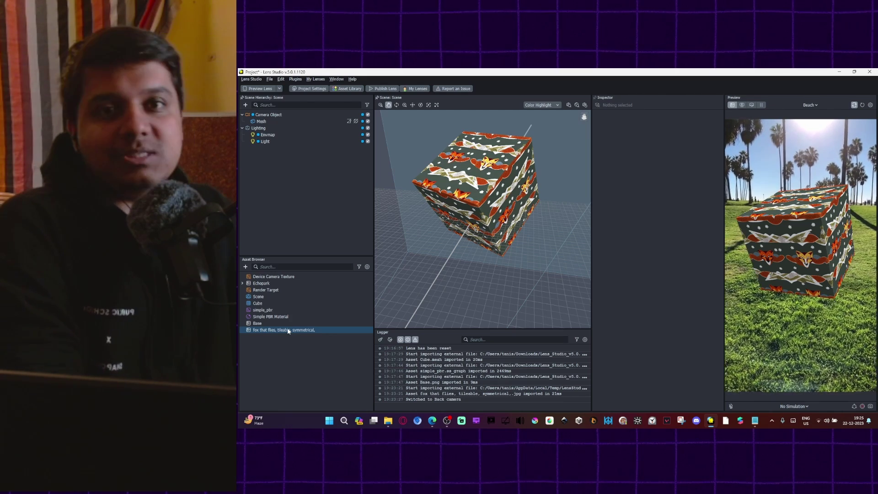
Delete the cube Mesh object from the scene
{"action": "left_click", "coordinate": [288, 330]}
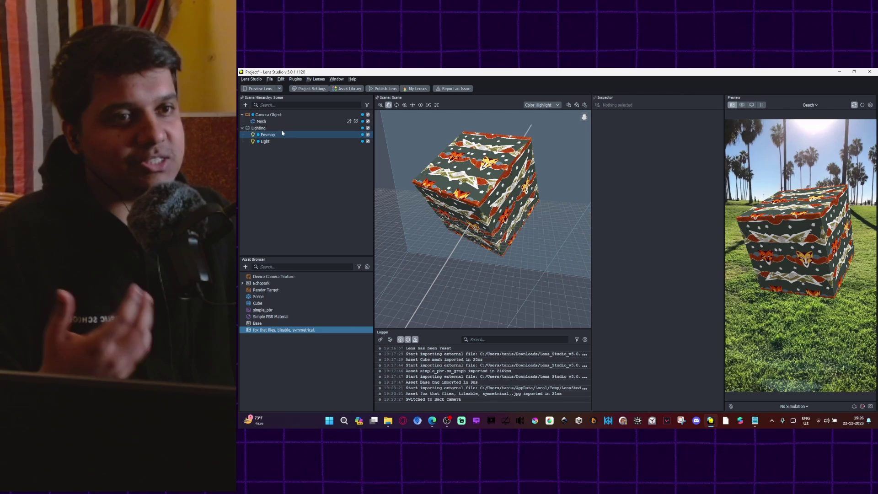
{"action": "left_click", "coordinate": [278, 121]}
{"action": "key", "text": "Delete"}
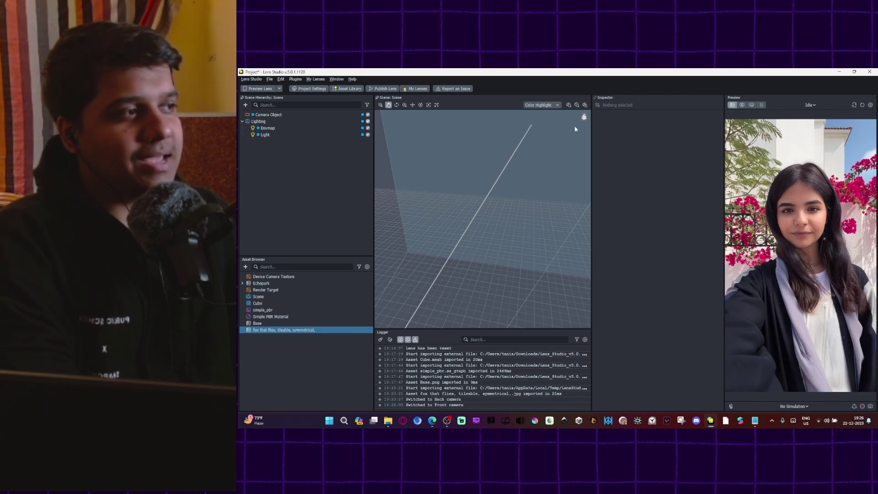
Add a Face Mask from the Scene Hierarchy's Face objects
{"action": "left_click", "coordinate": [245, 106]}
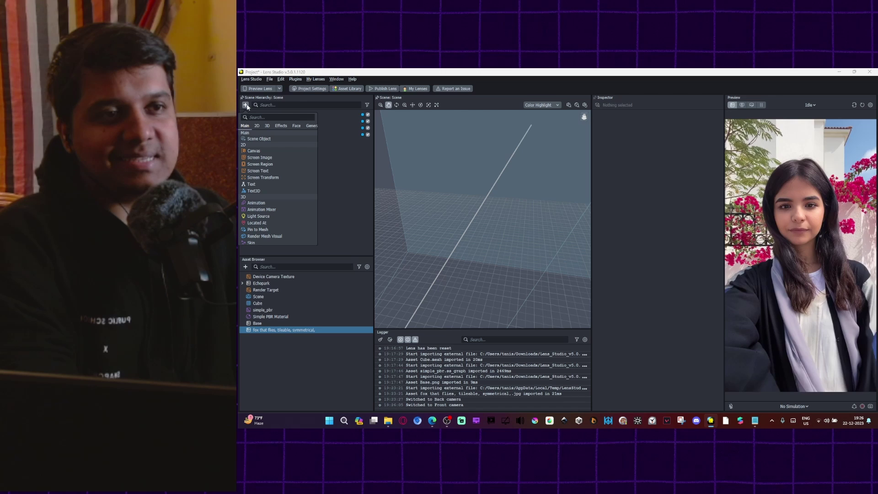
{"action": "left_click", "coordinate": [296, 126]}
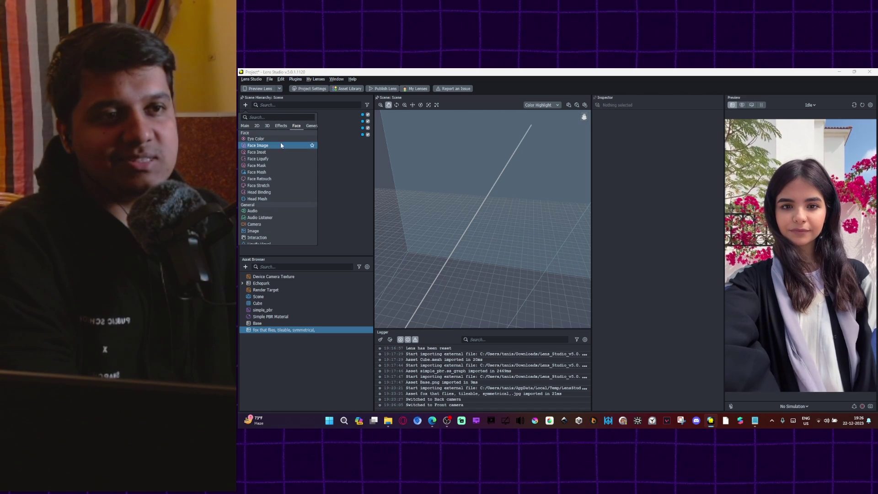
{"action": "left_click", "coordinate": [261, 167]}
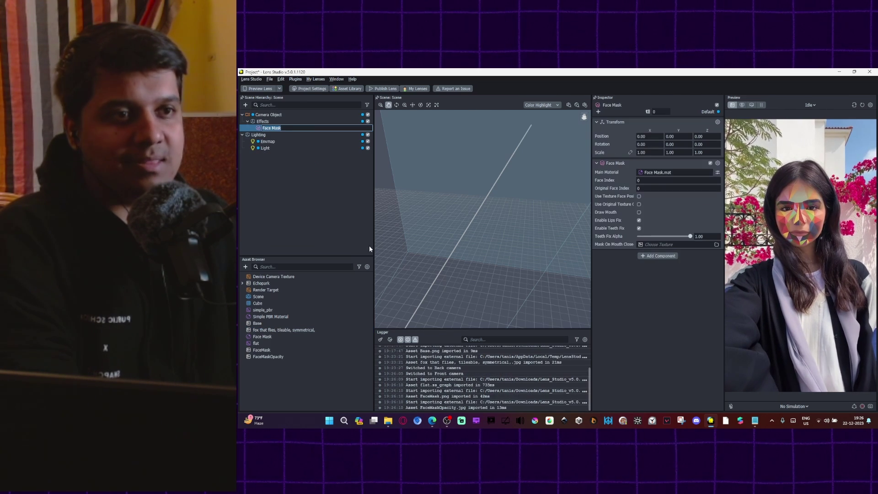
{"action": "left_click", "coordinate": [325, 218]}
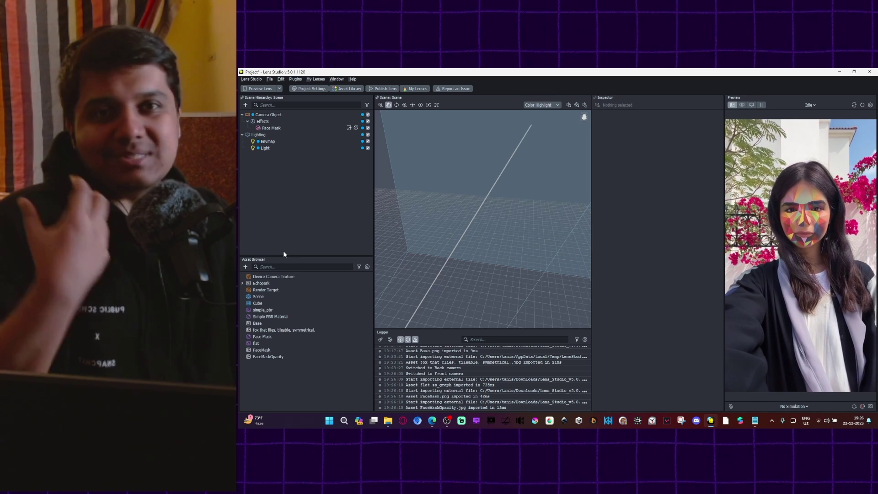
Generate a Generative AI face mask from the prompt 'christmas', producing a Christmas-hat face
{"action": "left_click", "coordinate": [245, 267]}
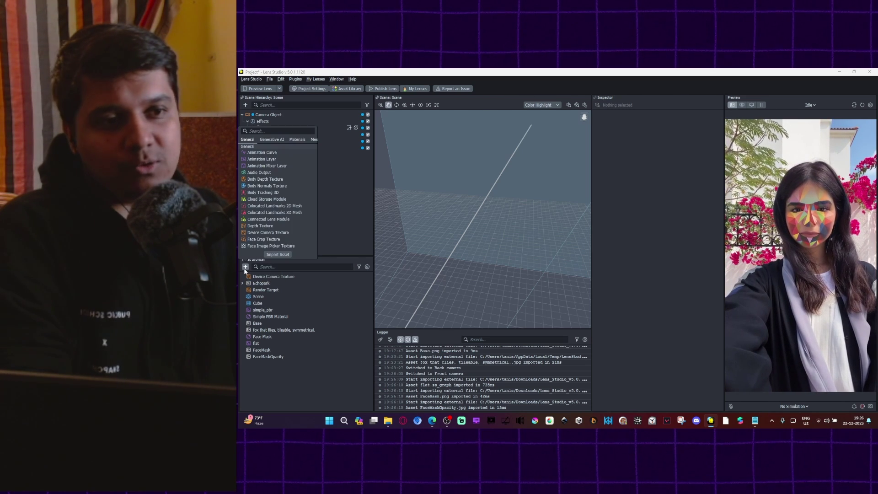
{"action": "left_click", "coordinate": [278, 140]}
{"action": "left_click", "coordinate": [273, 150]}
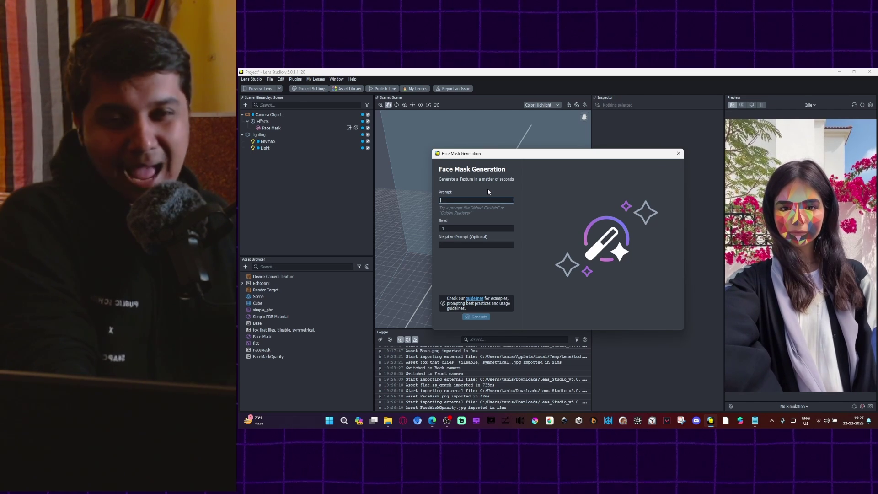
{"action": "type", "text": "ch"}
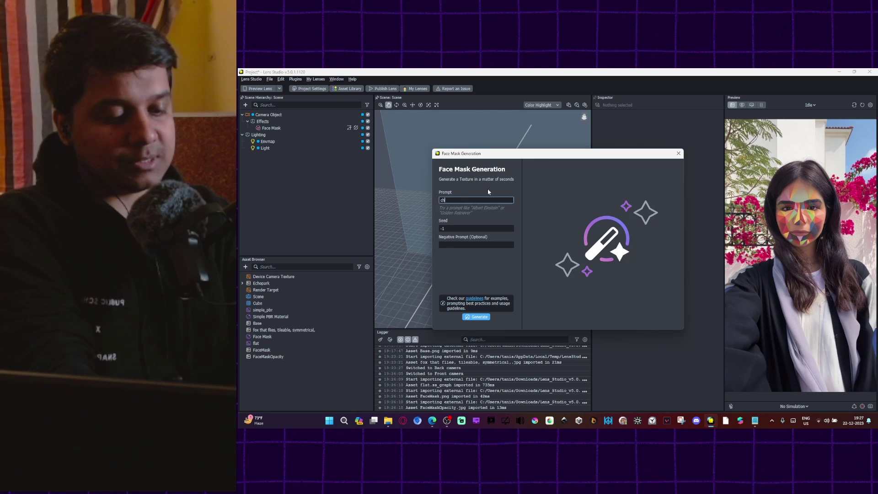
{"action": "type", "text": "r"}
{"action": "type", "text": "istmas"}
{"action": "left_click", "coordinate": [486, 316]}
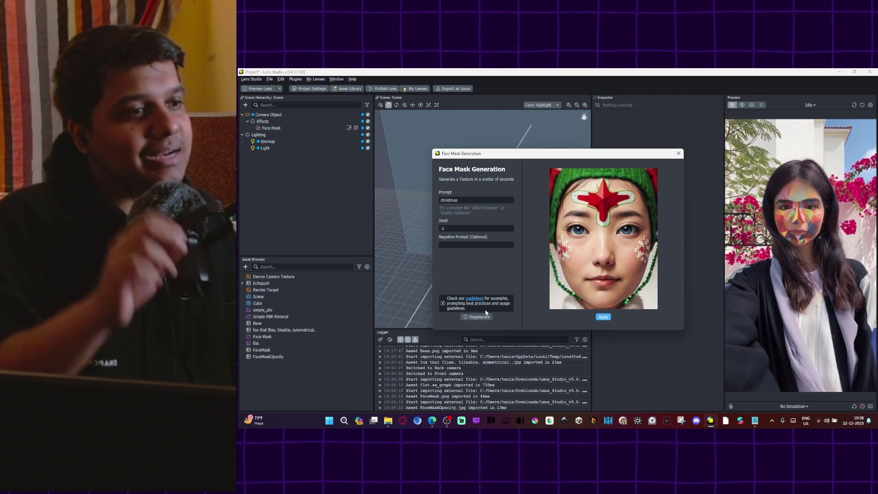
Expand the prompt to 'face paint, christmas, symmetrical, vivid' and apply the resulting face-paint mask
{"action": "left_click", "coordinate": [475, 201]}
{"action": "type", "text": ", symmetrical, vivid"}
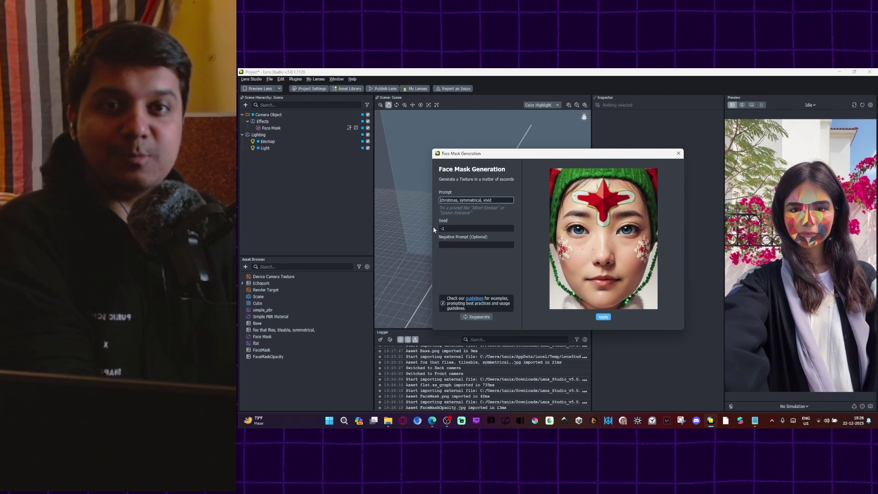
{"action": "type", "text": "face ap"}
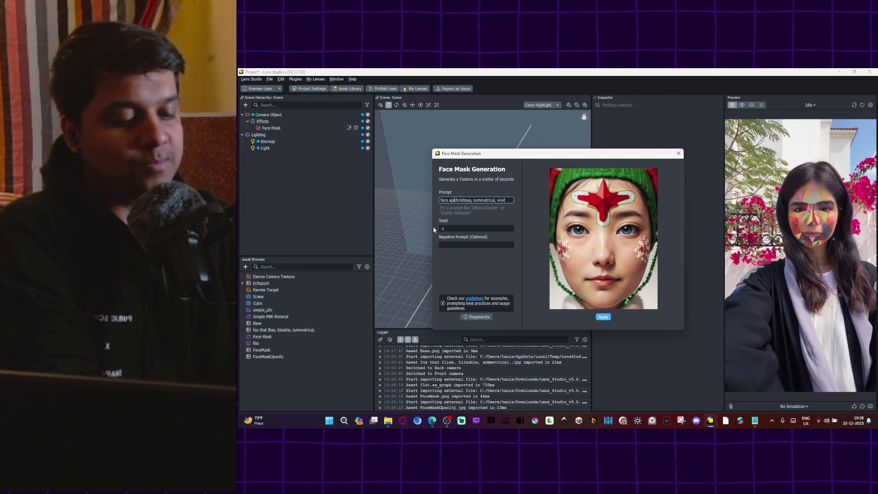
{"action": "type", "text": "int,"}
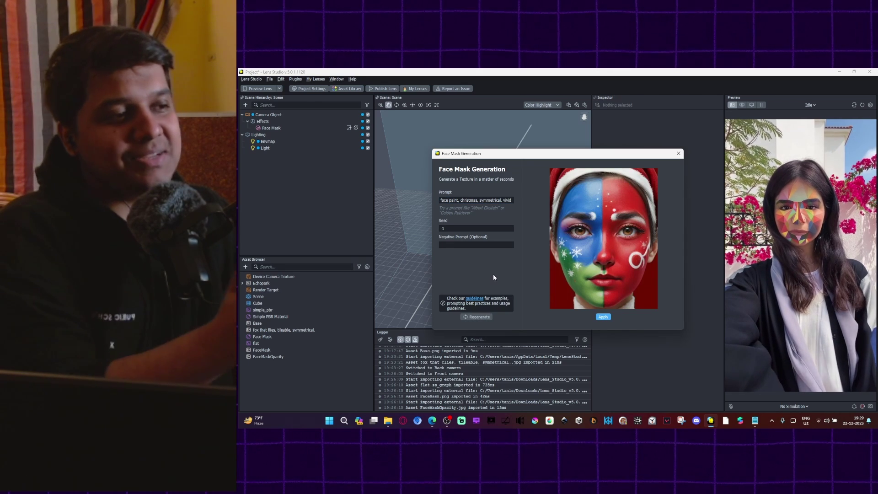
{"action": "left_click", "coordinate": [603, 316]}
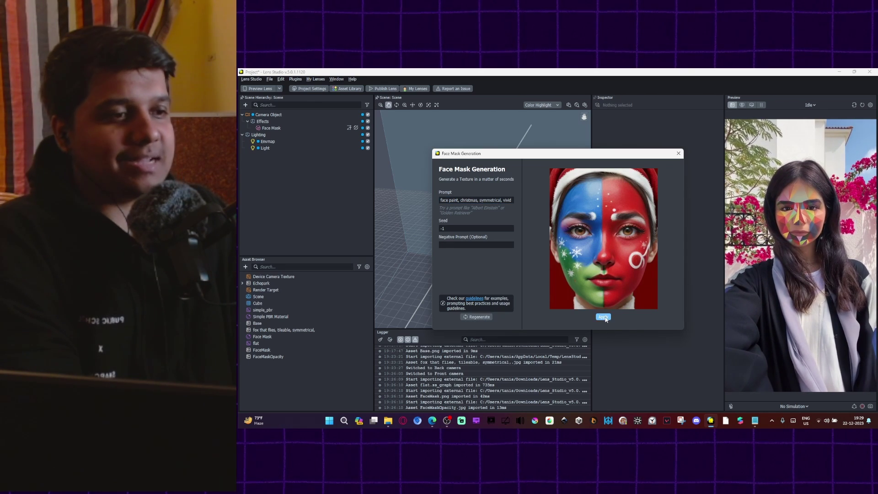
Put the face paint texture into the Face Mask material's Base Texture, then deselect
{"action": "key", "text": "Return"}
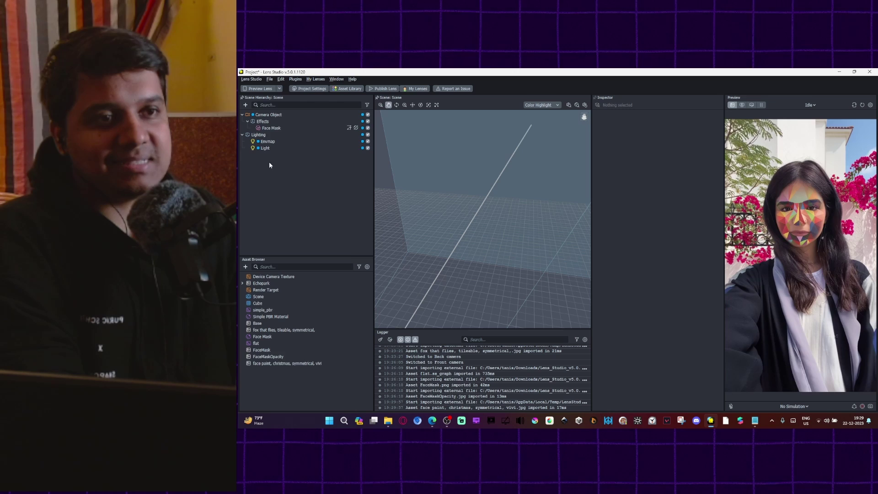
{"action": "left_click", "coordinate": [271, 337]}
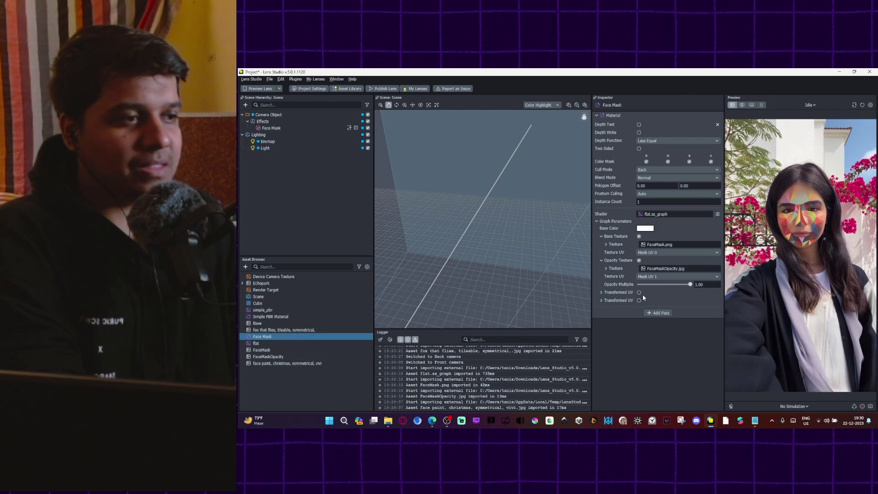
{"action": "left_click_drag", "start_coordinate": [304, 364], "coordinate": [671, 263]}
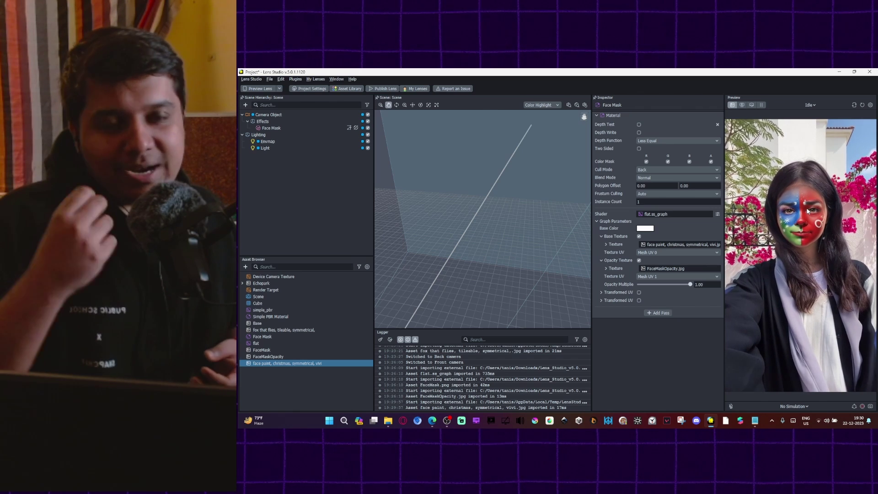
{"action": "left_click", "coordinate": [301, 373]}
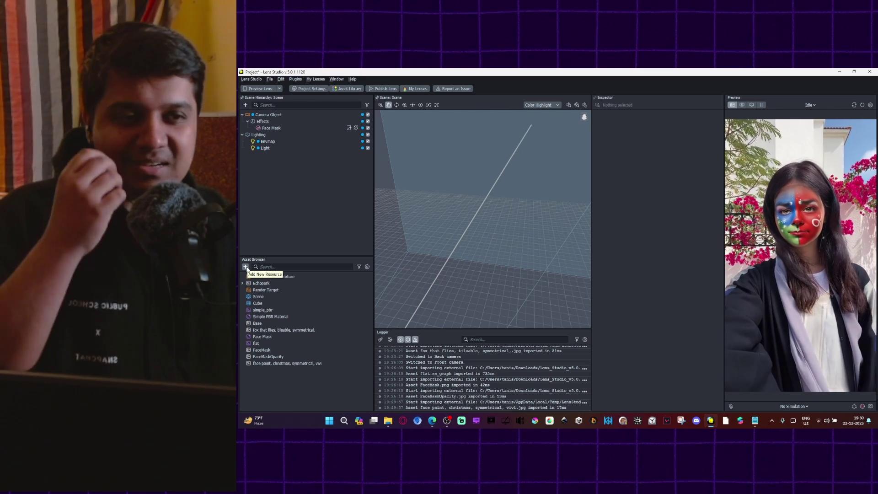
Start a new Generative AI PBR Material Generation from the Asset Browser
{"action": "left_click", "coordinate": [246, 266]}
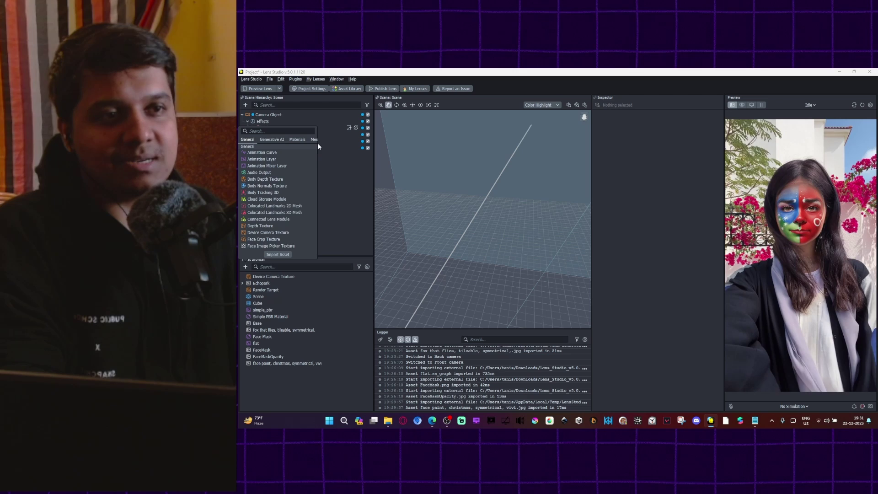
{"action": "left_click", "coordinate": [271, 140]}
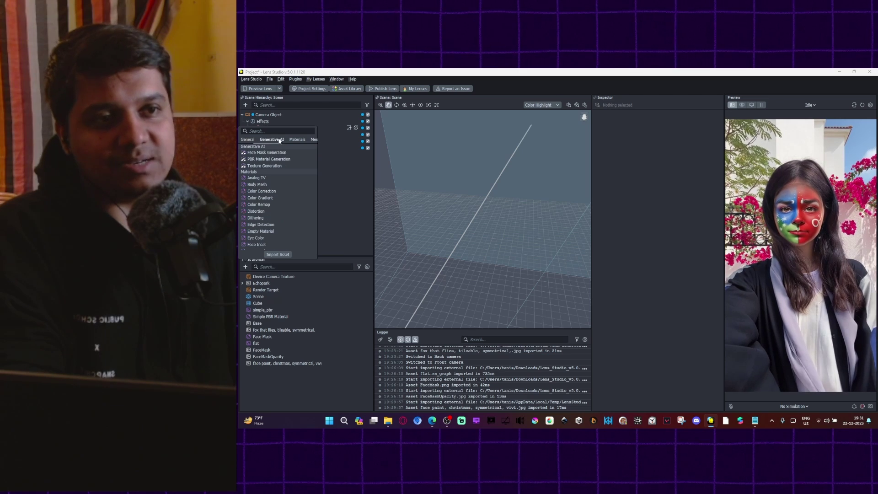
{"action": "left_click", "coordinate": [267, 160]}
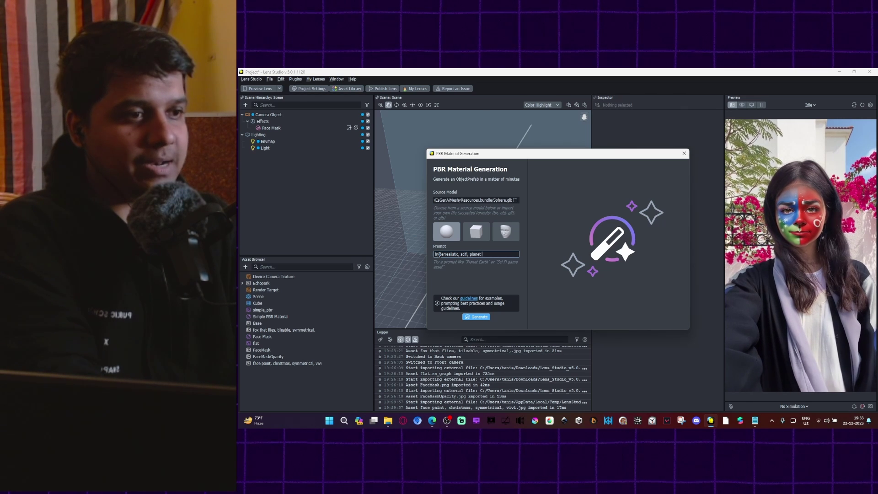
Generate the PBR material from the prompt 'hyperrealistic, scifi, planet earth'
{"action": "type", "text": "th"}
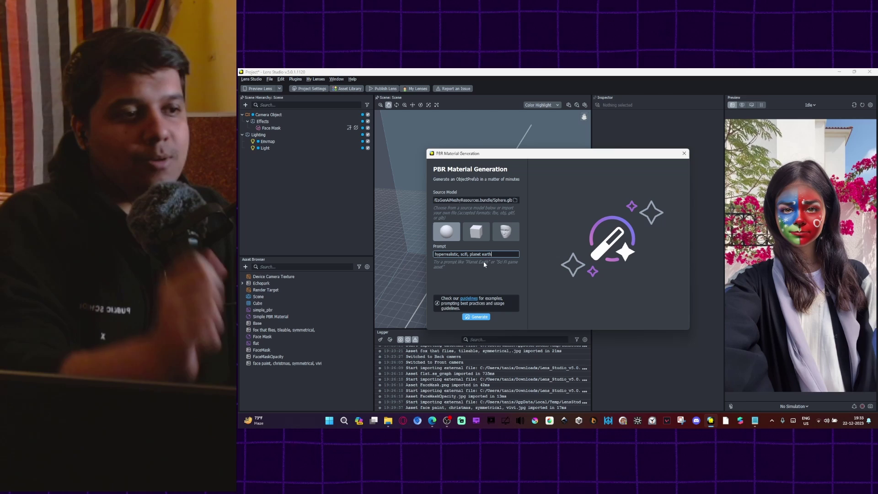
{"action": "left_click", "coordinate": [479, 317]}
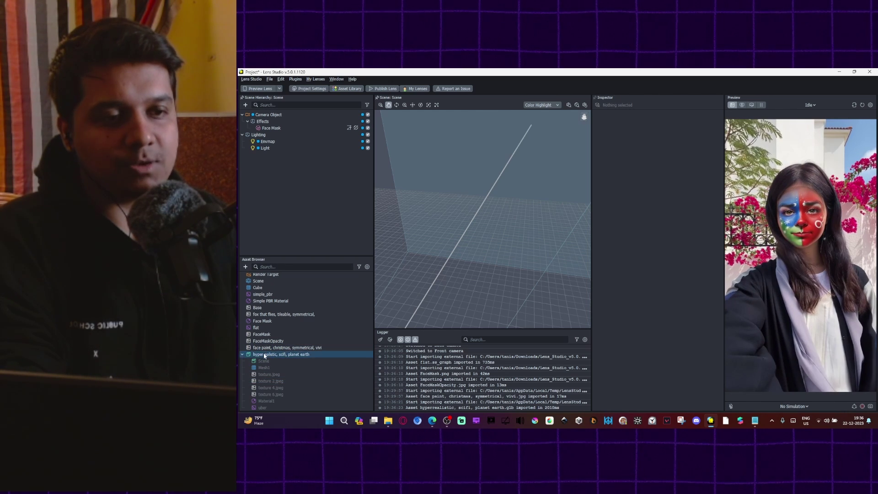
Add the planet earth under Camera Object, hide the face mask Effects, and preview with the back camera
{"action": "left_click", "coordinate": [242, 355]}
{"action": "left_click_drag", "start_coordinate": [275, 369], "coordinate": [265, 221]}
{"action": "left_click_drag", "start_coordinate": [277, 155], "coordinate": [291, 133]}
{"action": "left_click", "coordinate": [368, 121]}
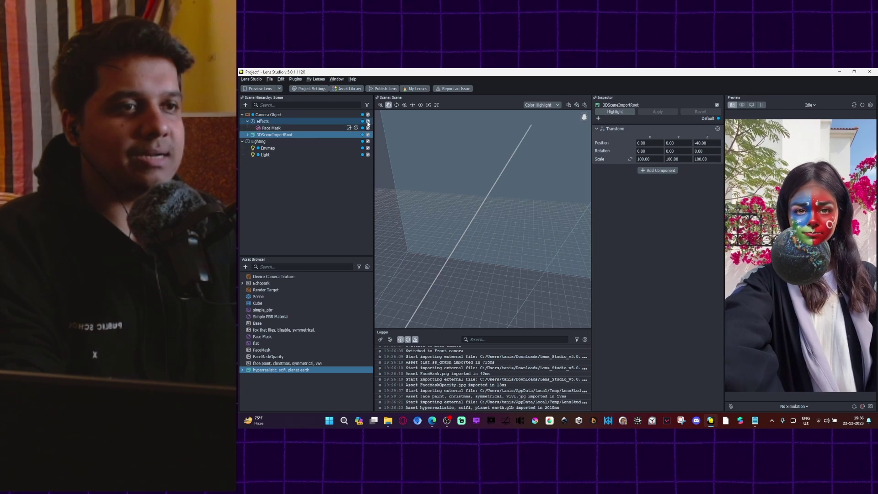
{"action": "left_click", "coordinate": [853, 104]}
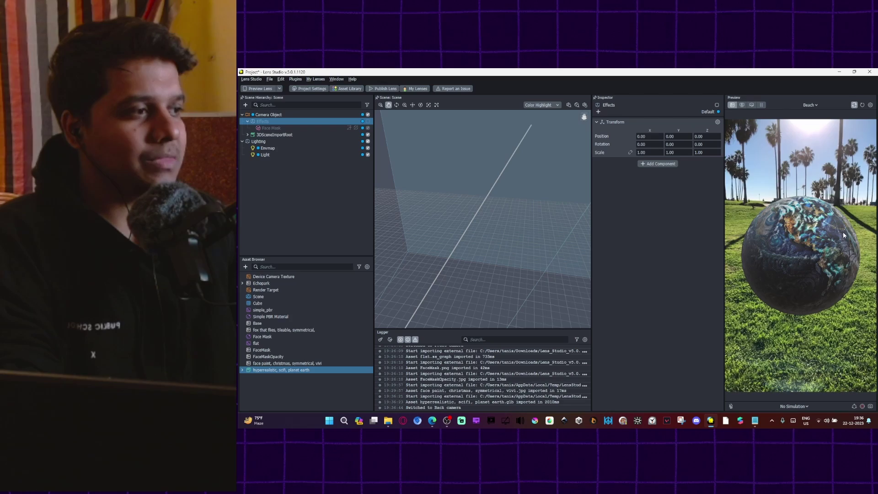
Frame the earth sphere and rotate it to roughly 121.7, -50.0, 180
{"action": "scroll", "coordinate": [475, 194], "scroll_direction": "up", "scroll_amount": 2}
{"action": "scroll", "coordinate": [476, 191], "scroll_direction": "down", "scroll_amount": 3}
{"action": "middle_click_drag", "start_coordinate": [476, 191], "coordinate": [523, 179]}
{"action": "scroll", "coordinate": [522, 179], "scroll_direction": "up", "scroll_amount": 5}
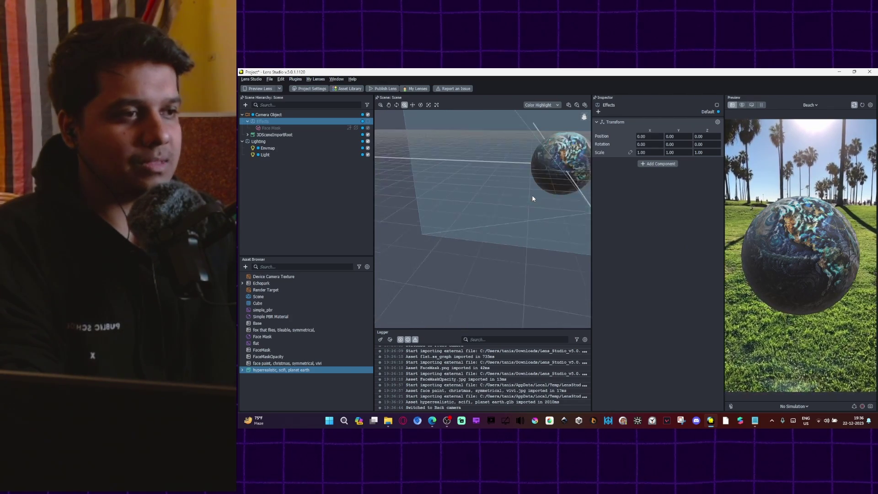
{"action": "scroll", "coordinate": [471, 212], "scroll_direction": "up", "scroll_amount": 3}
{"action": "middle_click_drag", "start_coordinate": [476, 210], "coordinate": [471, 238]}
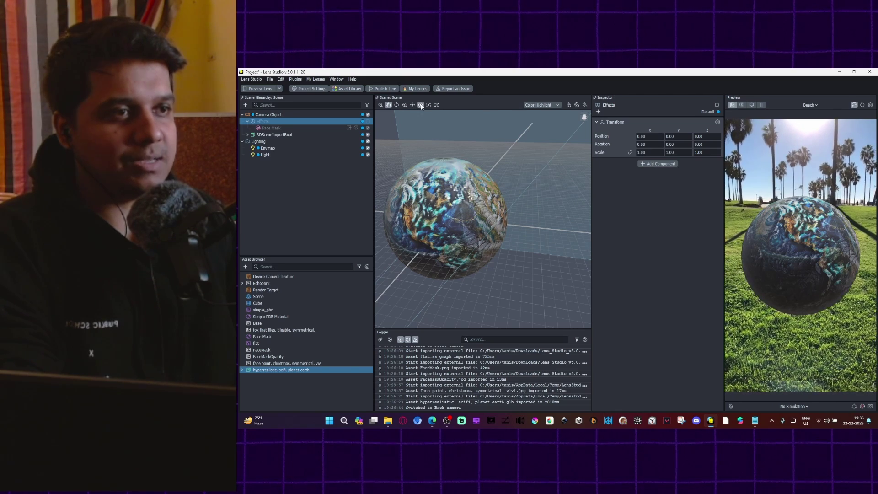
{"action": "left_click_drag", "start_coordinate": [724, 185], "coordinate": [609, 190]}
{"action": "left_click", "coordinate": [403, 222]}
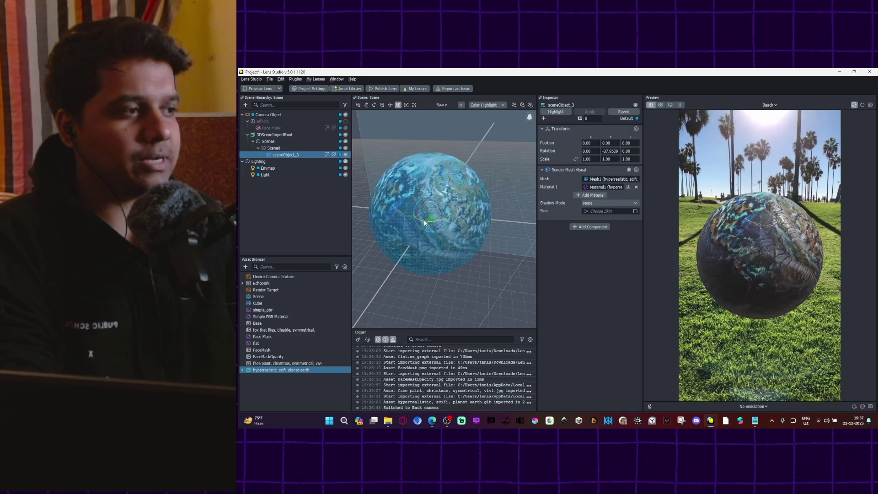
{"action": "left_click_drag", "start_coordinate": [403, 218], "coordinate": [439, 222]}
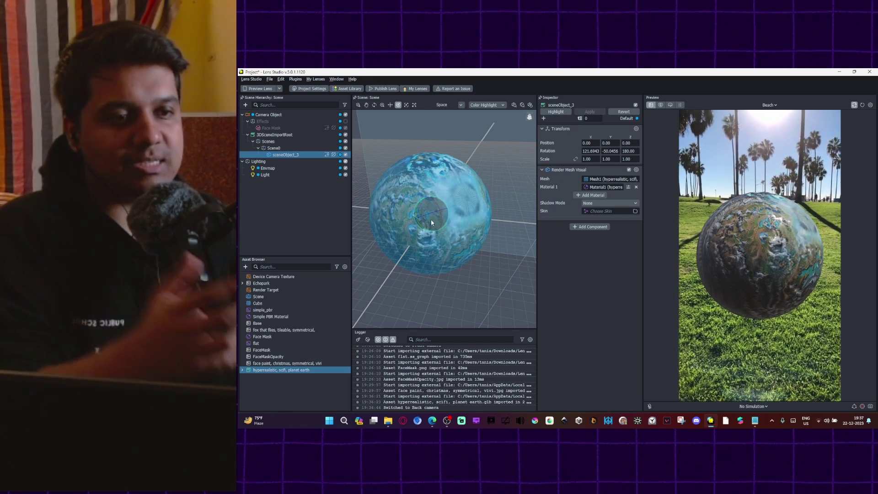
Lower the planet's Material1 roughness to 0.57
{"action": "left_click", "coordinate": [243, 370]}
{"action": "scroll", "coordinate": [265, 385], "scroll_direction": "down", "scroll_amount": 1}
{"action": "left_click", "coordinate": [264, 401]}
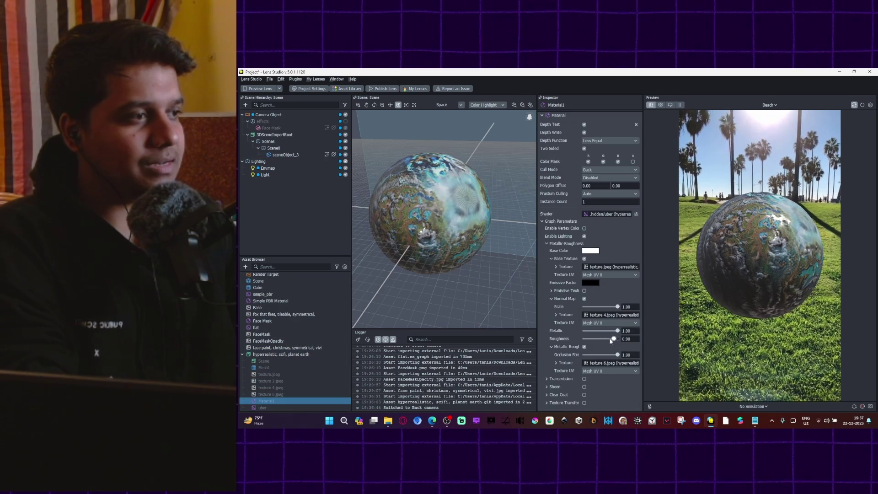
{"action": "left_click_drag", "start_coordinate": [611, 340], "coordinate": [604, 341]}
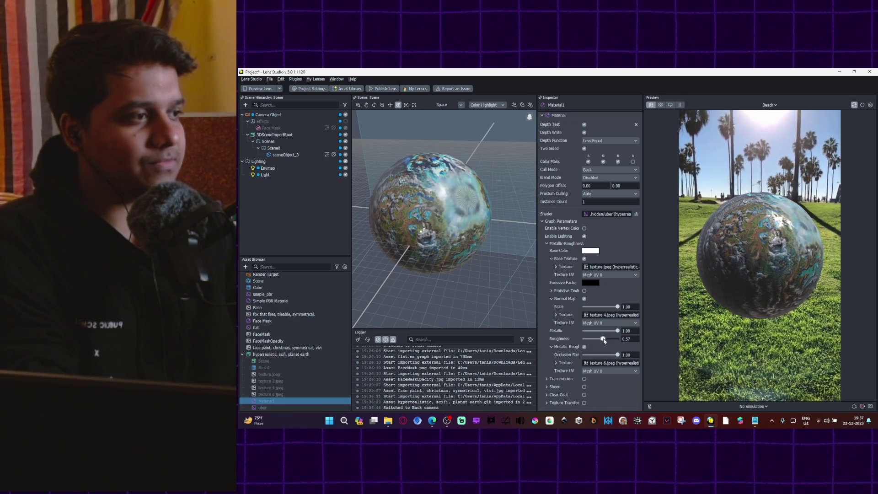
Set the Envmap rotation to 243.64 for shifted reflections
{"action": "left_click", "coordinate": [271, 168]}
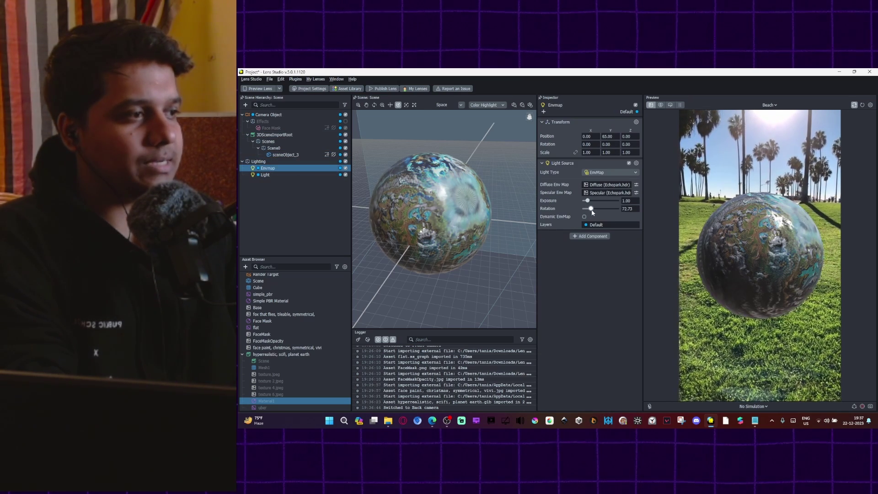
{"action": "left_click_drag", "start_coordinate": [597, 212], "coordinate": [606, 209]}
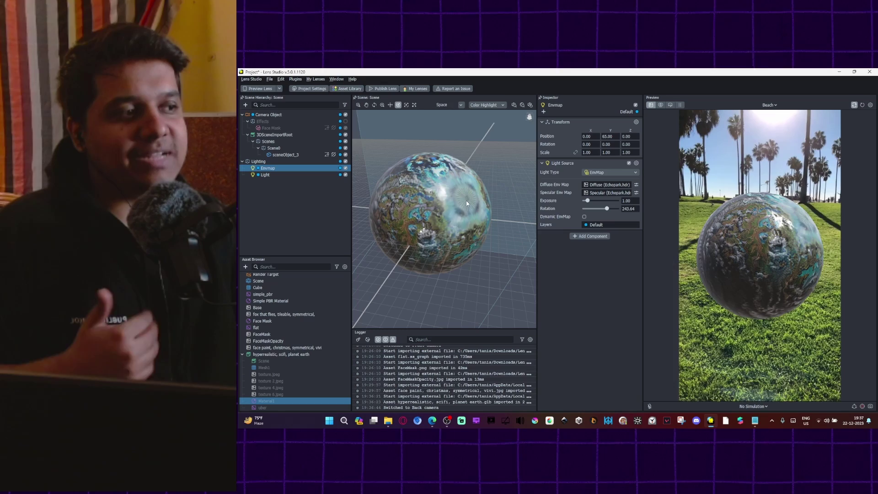
{"action": "scroll", "coordinate": [459, 215], "scroll_direction": "up", "scroll_amount": 5}
{"action": "scroll", "coordinate": [459, 215], "scroll_direction": "down", "scroll_amount": 3}
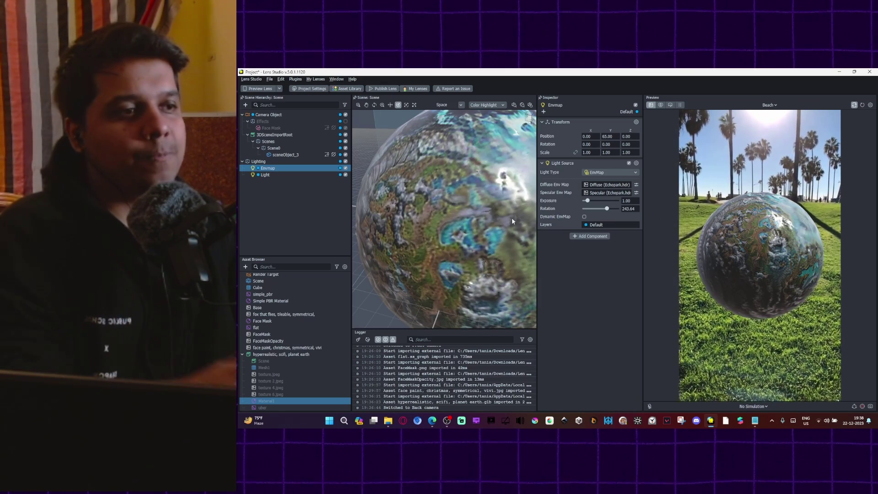
{"action": "scroll", "coordinate": [480, 212], "scroll_direction": "down", "scroll_amount": 2}
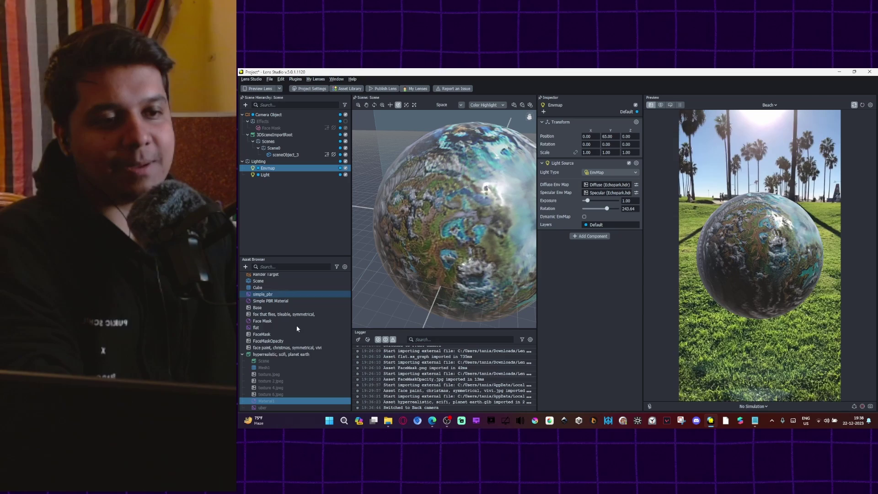
{"action": "scroll", "coordinate": [471, 247], "scroll_direction": "down", "scroll_amount": 3}
{"action": "key", "text": "e"}
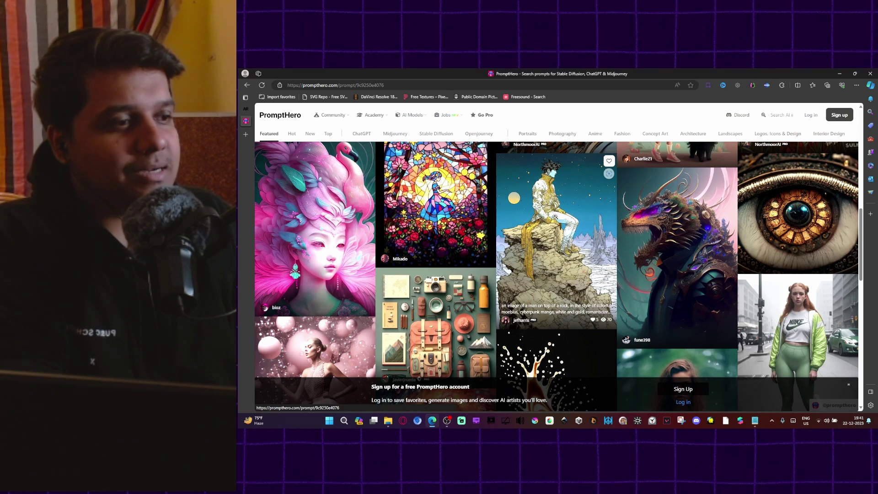
{"action": "left_click", "coordinate": [555, 215]}
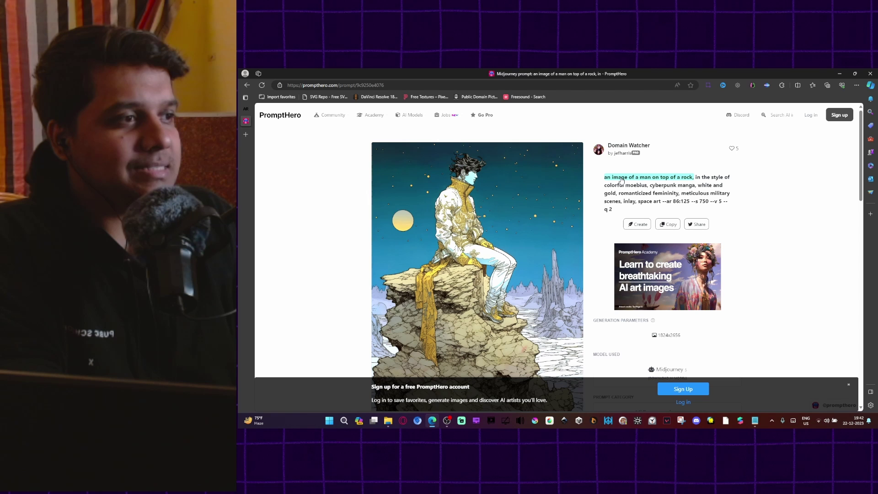
{"action": "left_click_drag", "start_coordinate": [620, 211], "coordinate": [604, 178]}
{"action": "scroll", "coordinate": [694, 269], "scroll_direction": "down", "scroll_amount": 2}
{"action": "scroll", "coordinate": [754, 205], "scroll_direction": "up", "scroll_amount": 2}
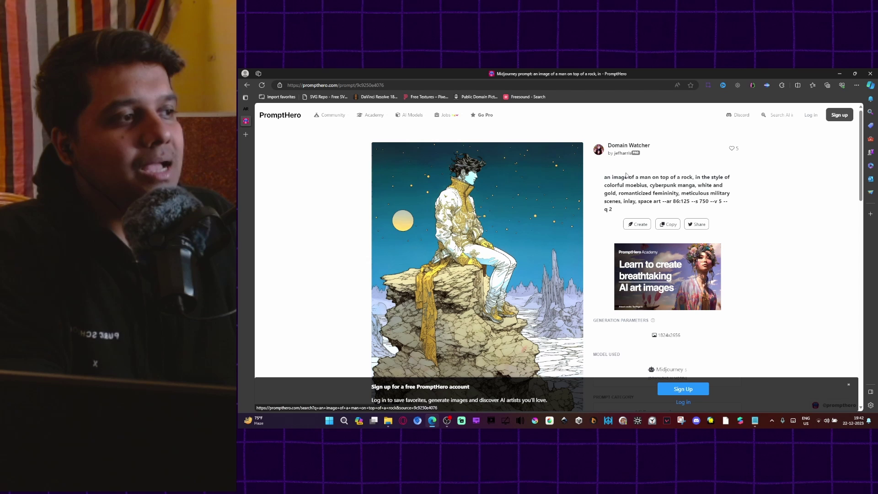
{"action": "key", "text": "alt+Left"}
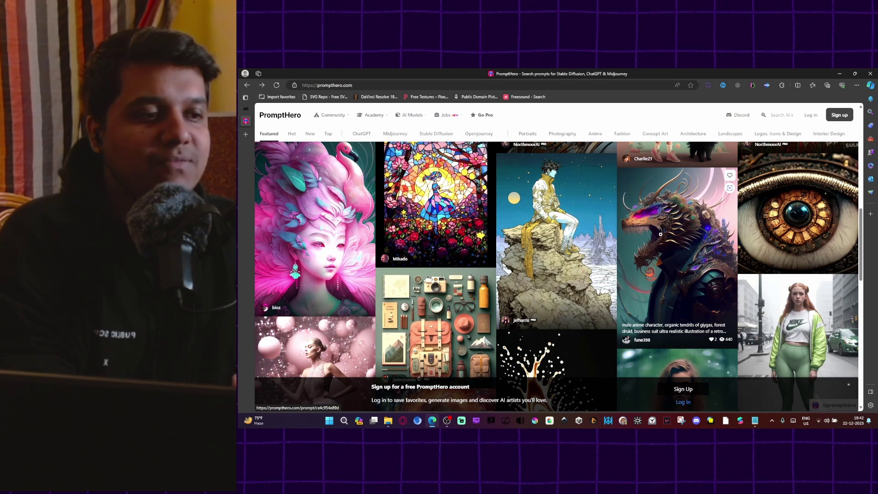